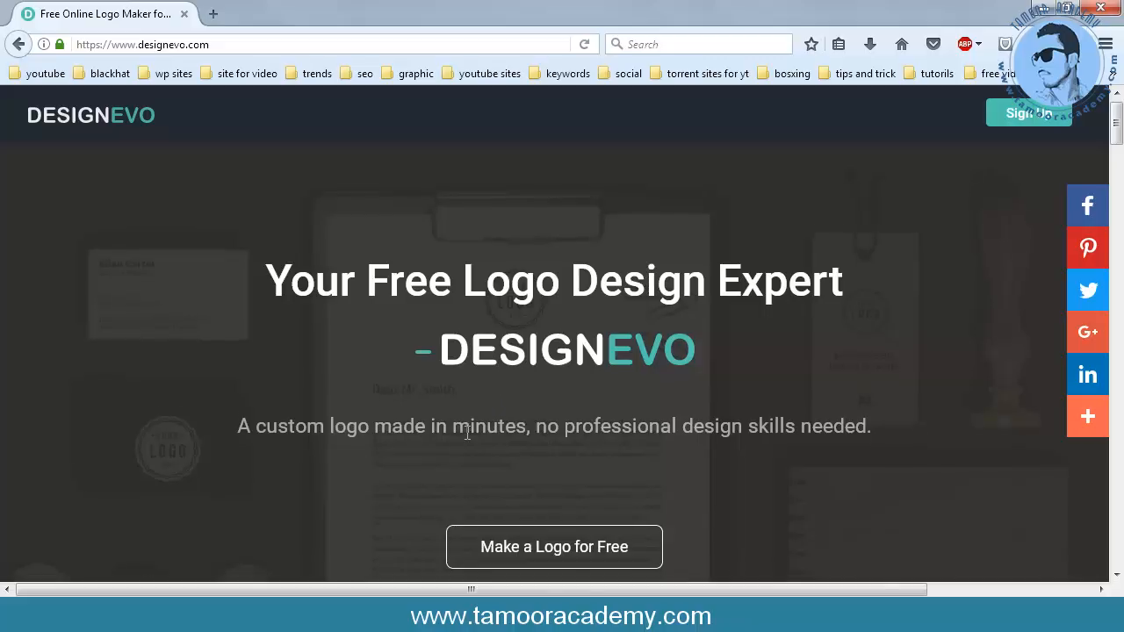
Start a free logo from the homepage and open the canvas background settings.
scroll(510, 406, "down", 2)
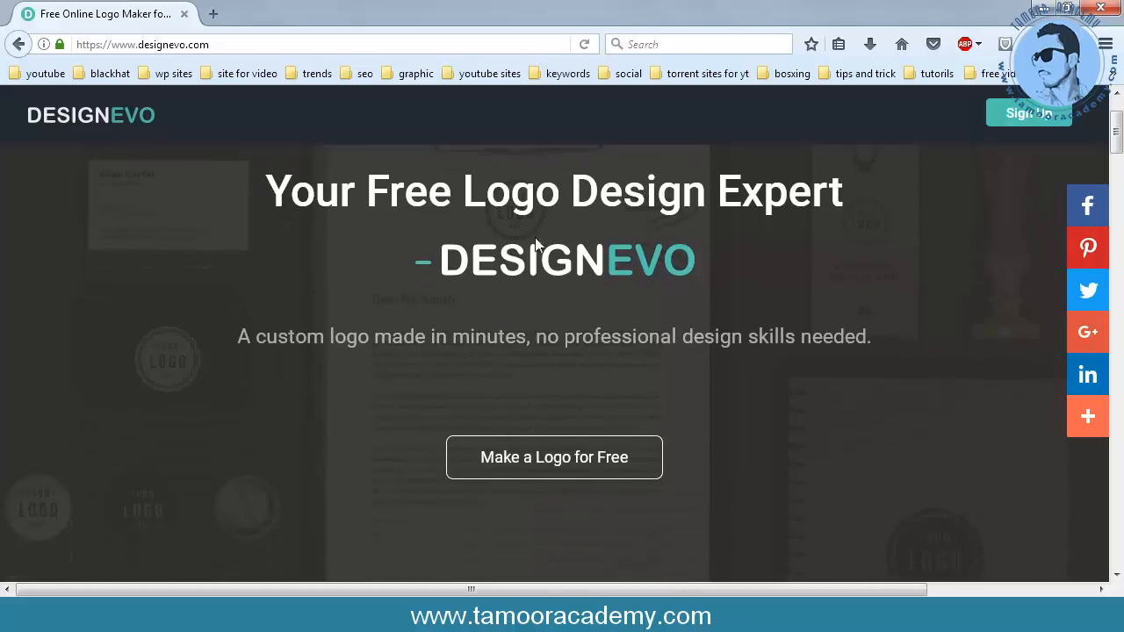
left_click(528, 475)
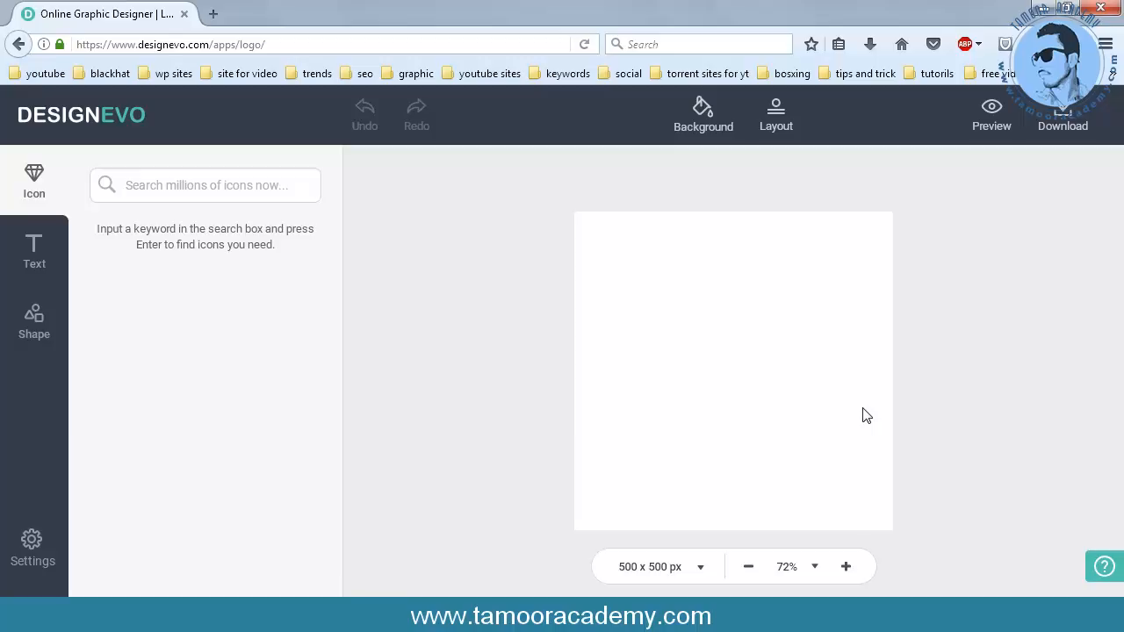
left_click(713, 119)
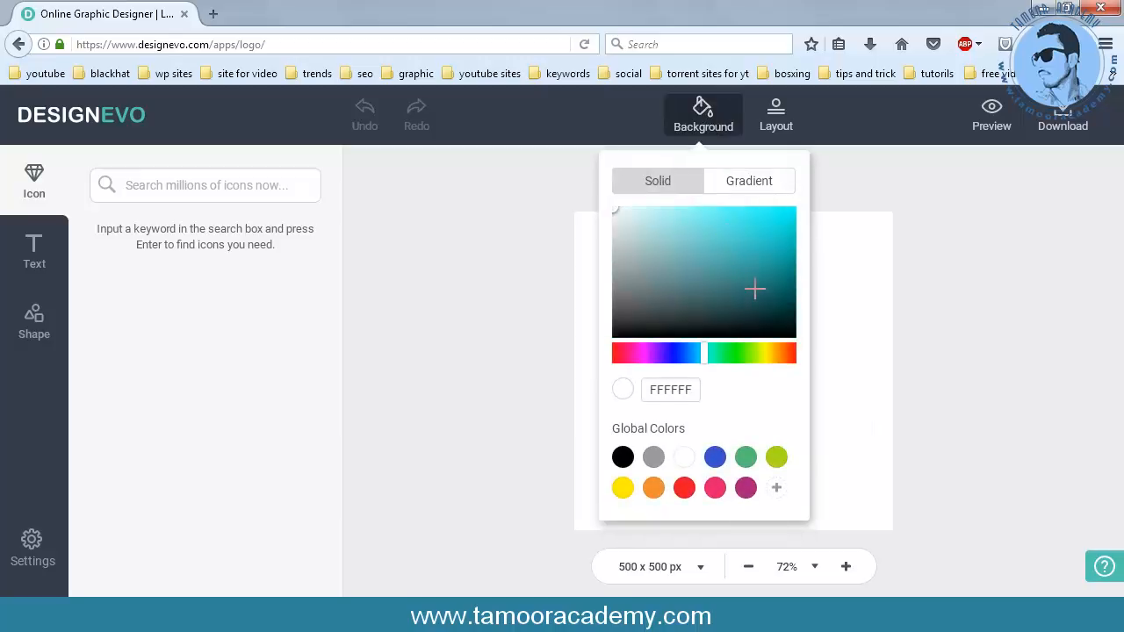
Try a teal solid background, followed by the yellow global colour.
left_click_drag(756, 289, 755, 235)
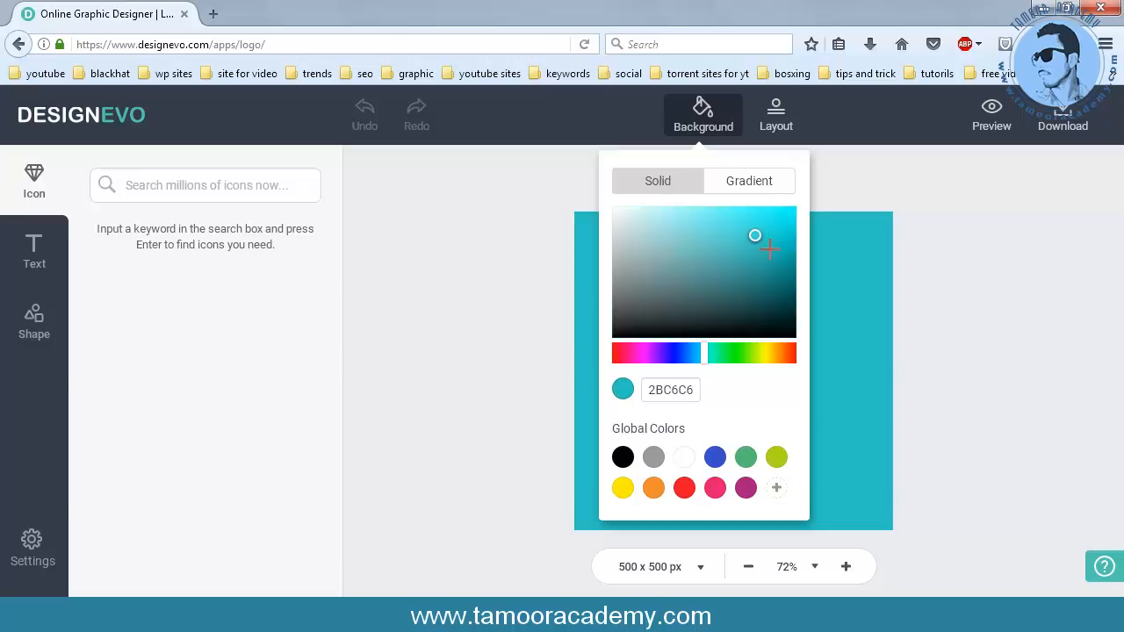
left_click(626, 489)
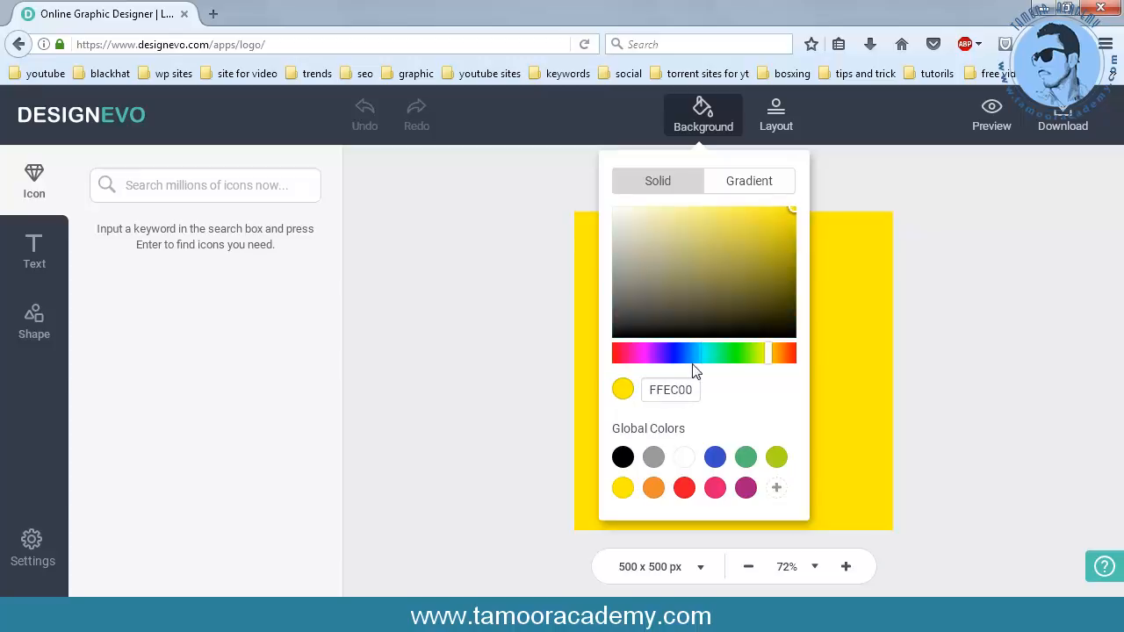
Give the background the yellow-to-orange preset gradient and shift the hue of its orange end stop to golden yellow.
left_click(753, 183)
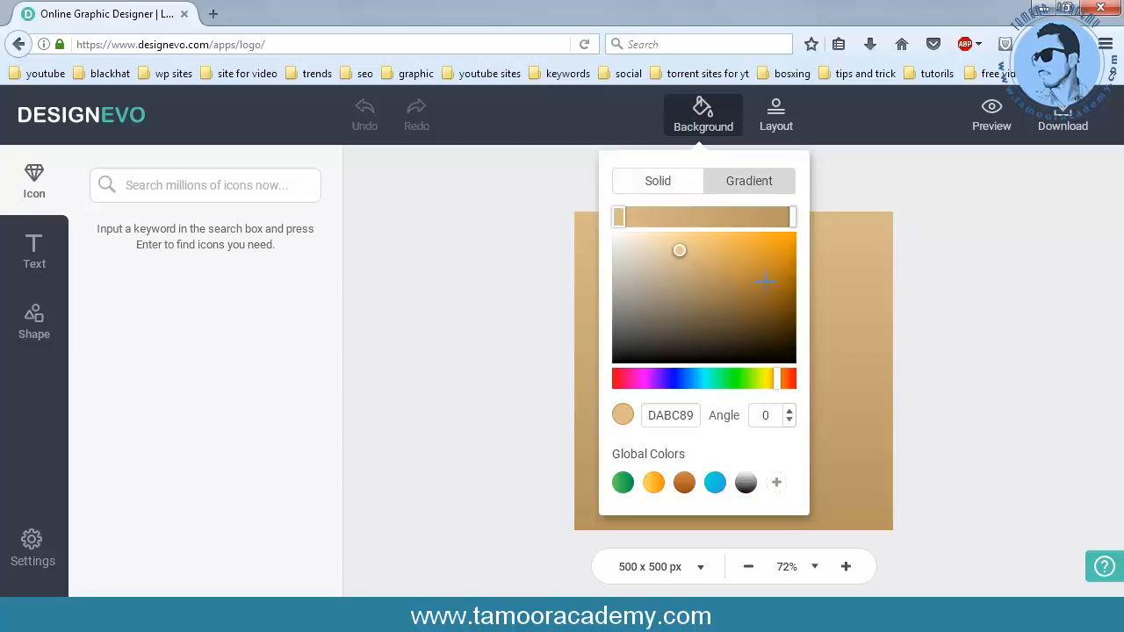
left_click(656, 484)
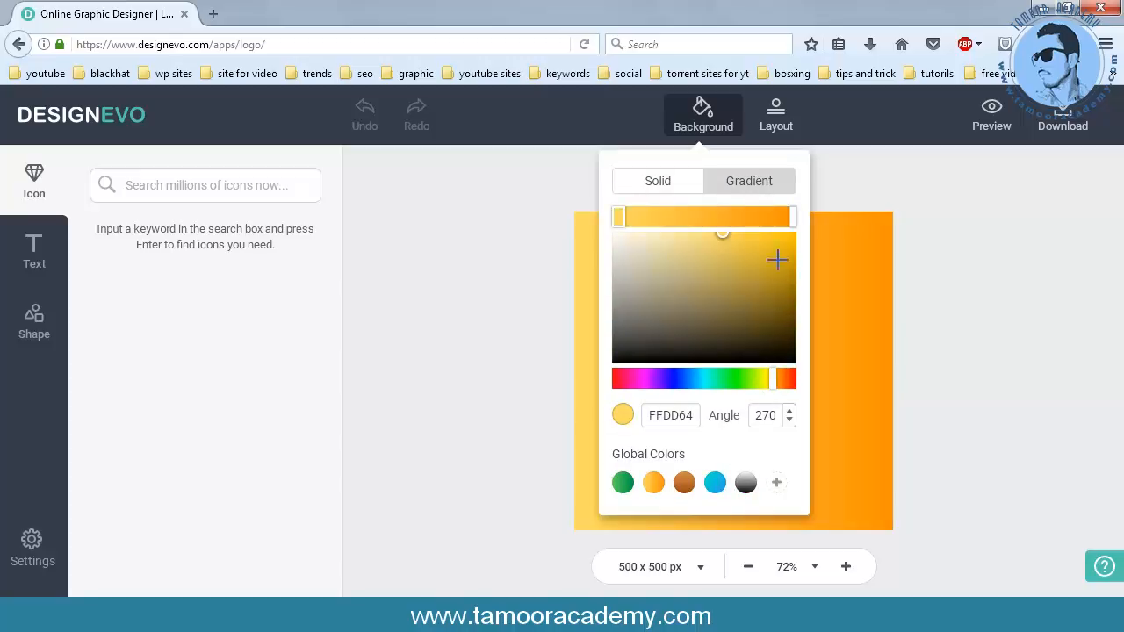
left_click(794, 219)
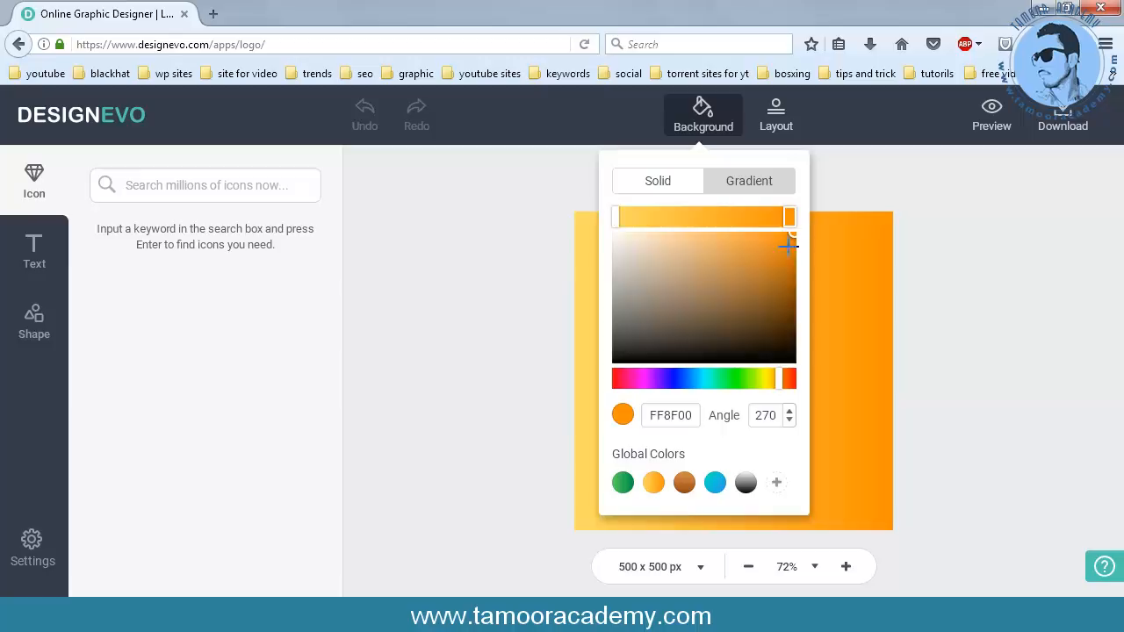
left_click(780, 382)
left_click(826, 201)
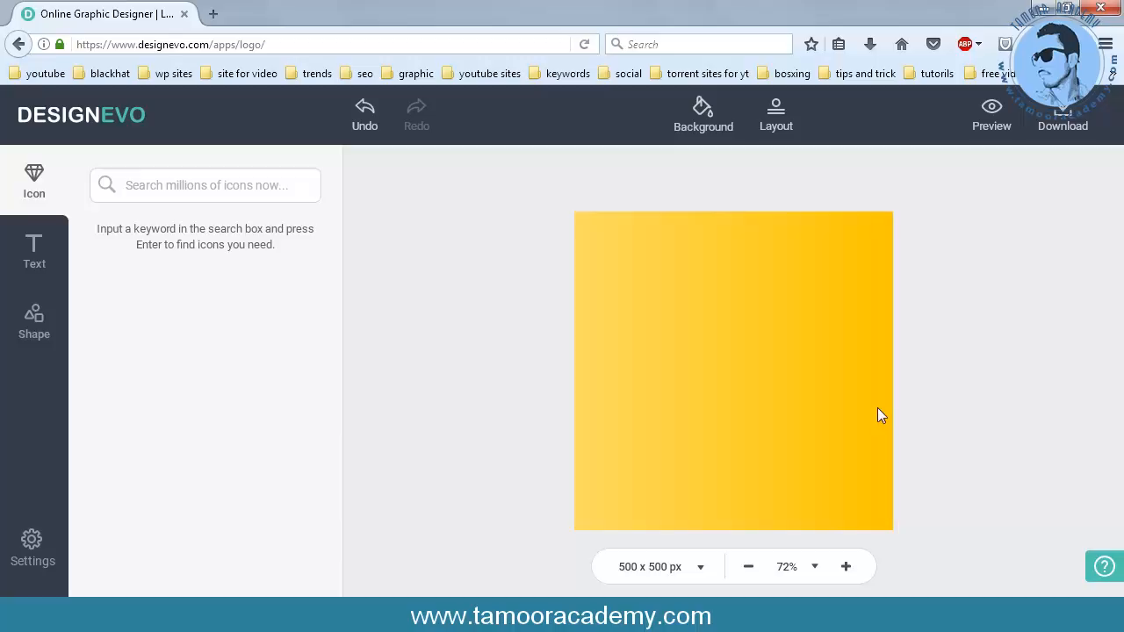
Search the icon library for "laptop", load more icons and look through the results.
left_click(151, 189)
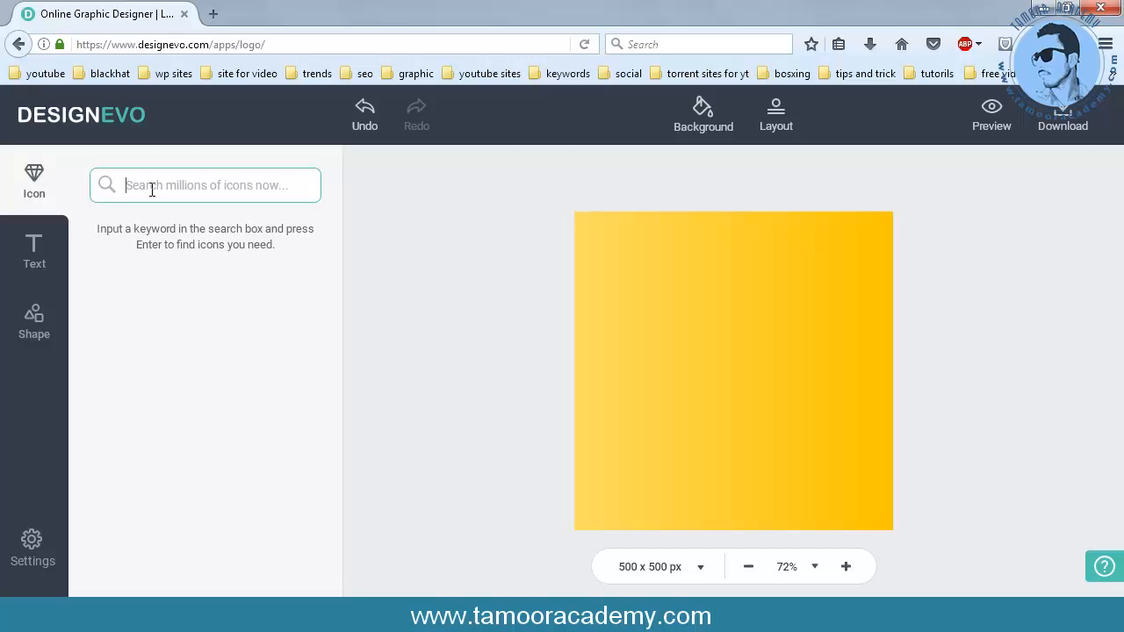
type("laptop")
key("Return")
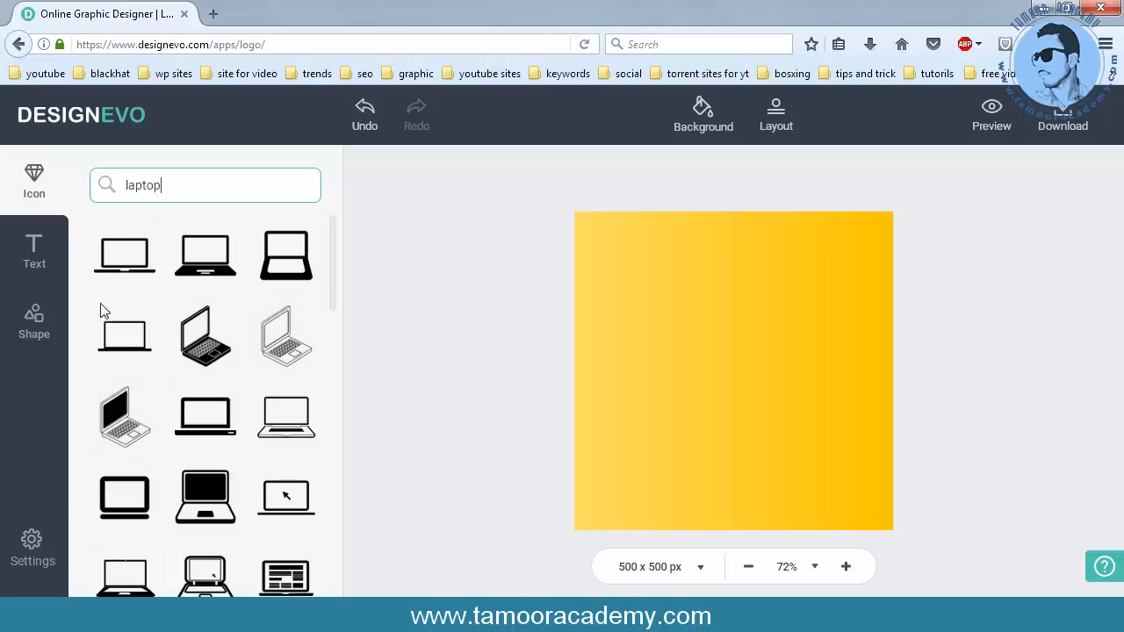
scroll(132, 334, "down", 5)
scroll(141, 345, "down", 8)
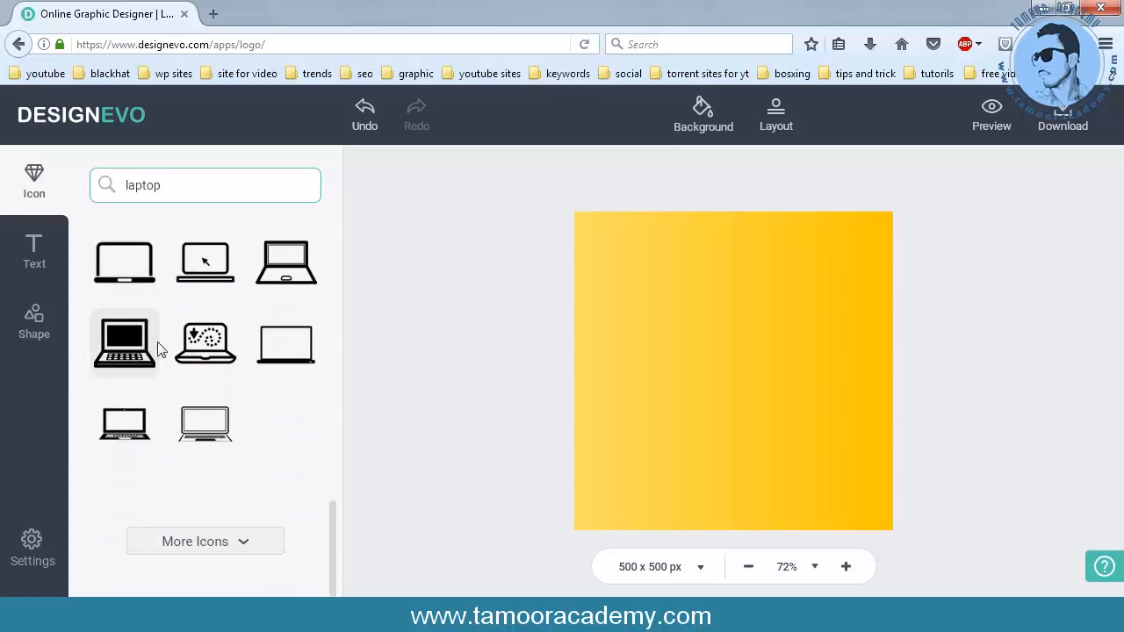
left_click(230, 536)
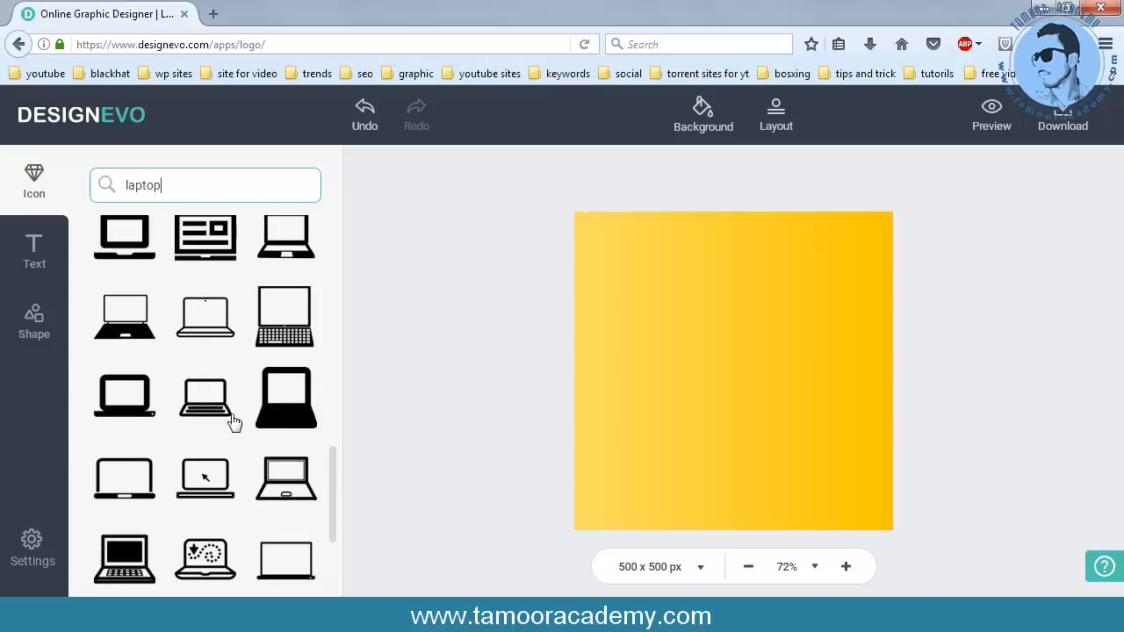
scroll(235, 421, "down", 5)
scroll(224, 425, "up", 5)
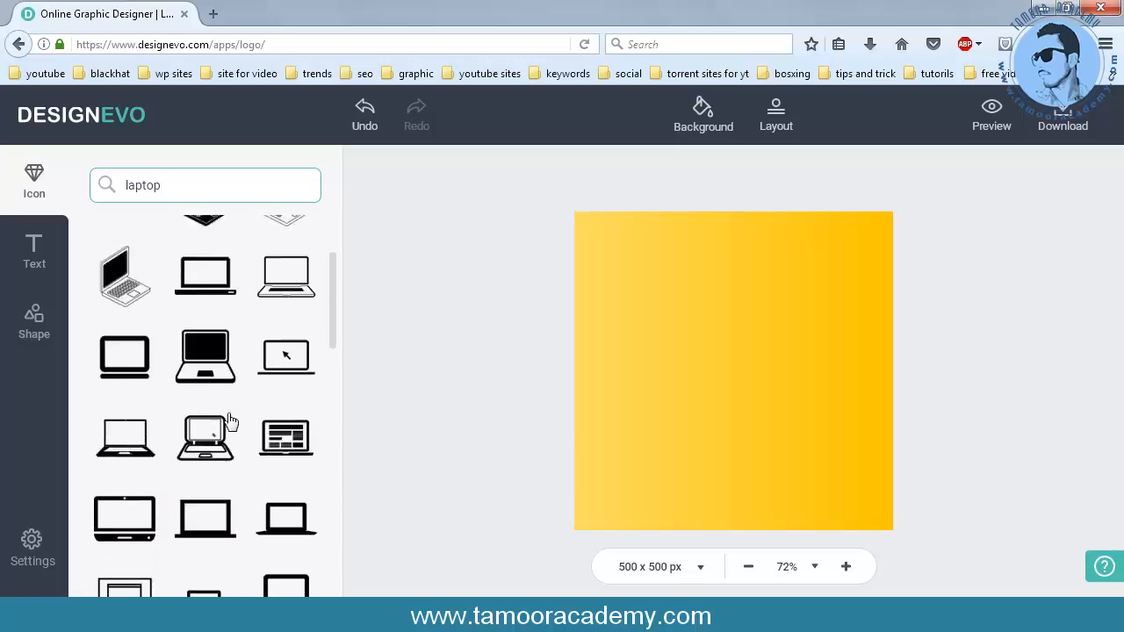
Try the first laptop icon on the canvas, delete it and clear the icon search keyword.
left_click(124, 255)
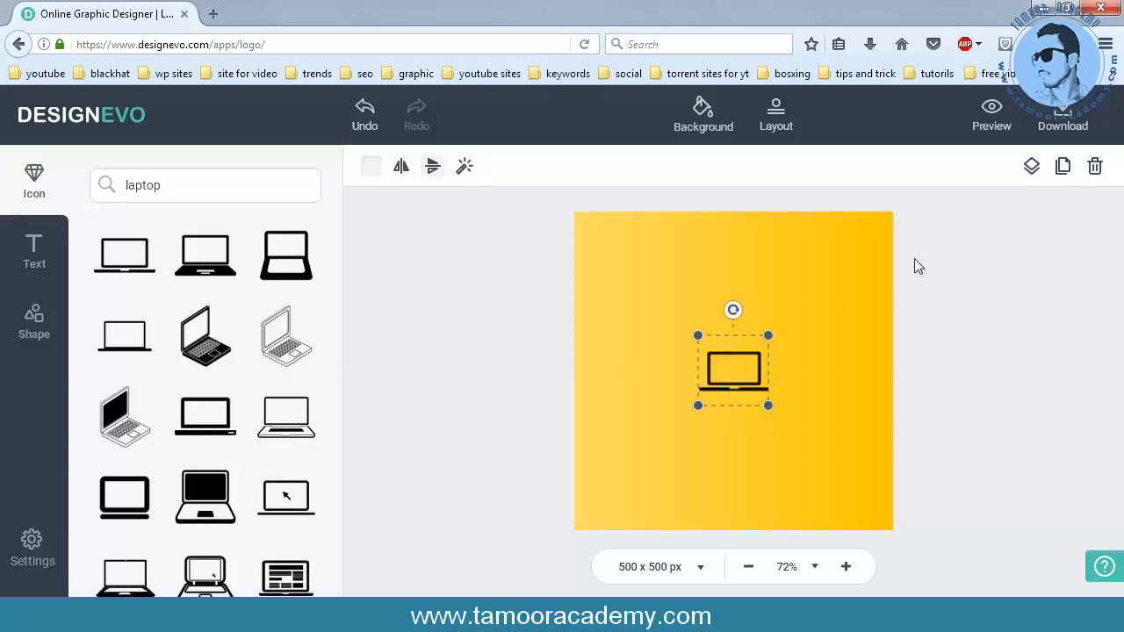
left_click(1096, 169)
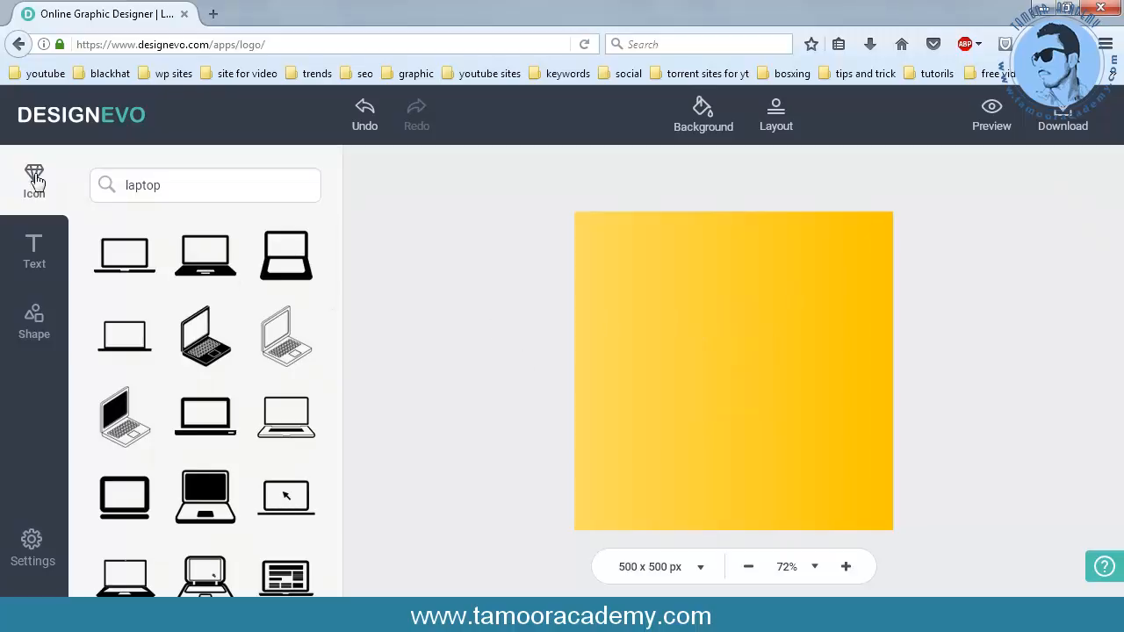
left_click(187, 199)
key("BackSpace")
key("BackSpace")
key("BackSpace")
key("BackSpace")
key("BackSpace")
key("BackSpace")
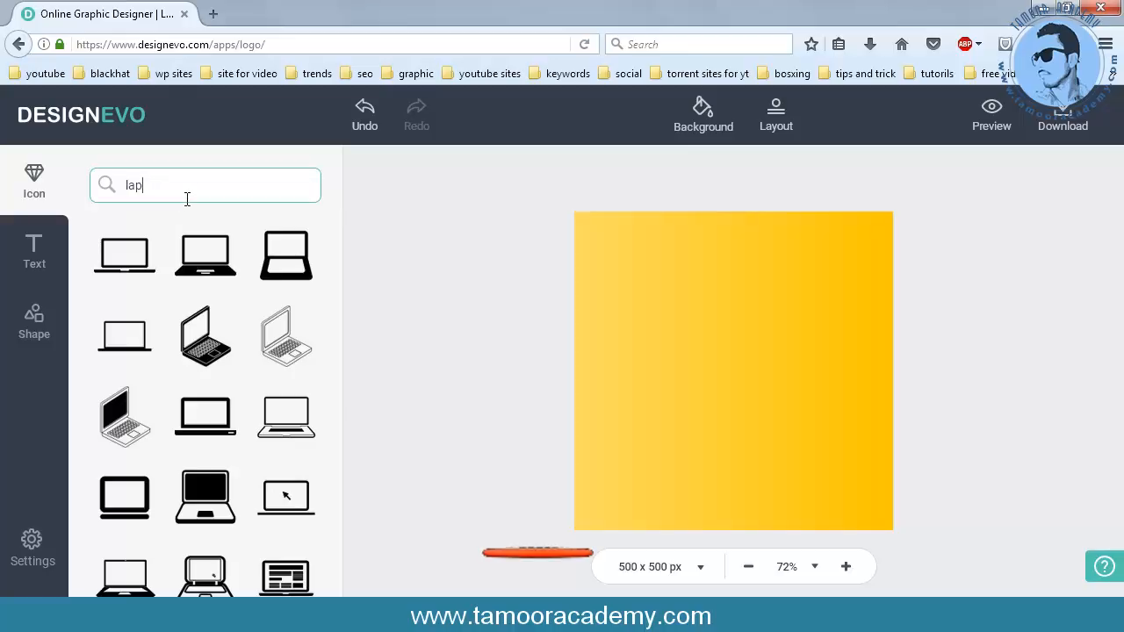
Look through the Solid Shape and Outlined Shape collections.
left_click(36, 321)
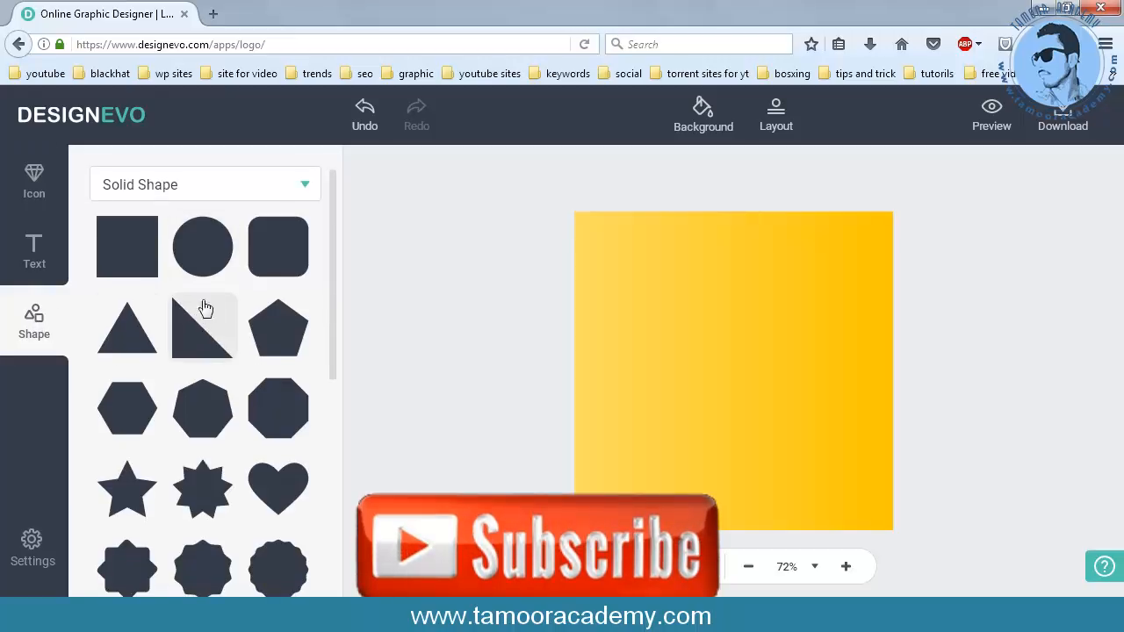
scroll(224, 287, "down", 1)
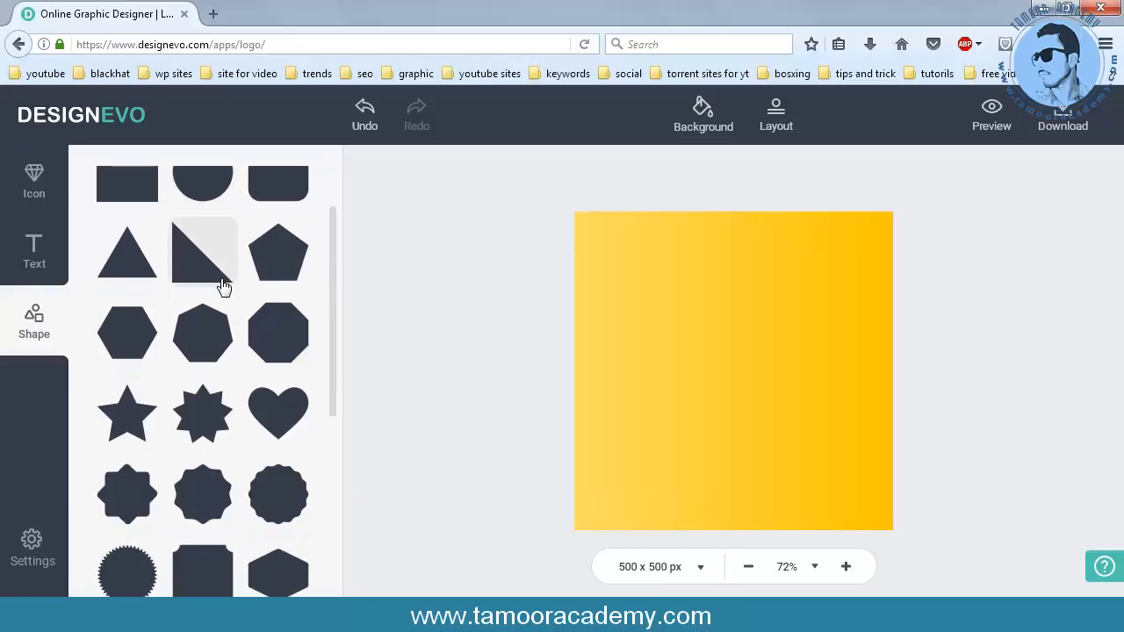
scroll(225, 290, "down", 1)
scroll(197, 376, "down", 1)
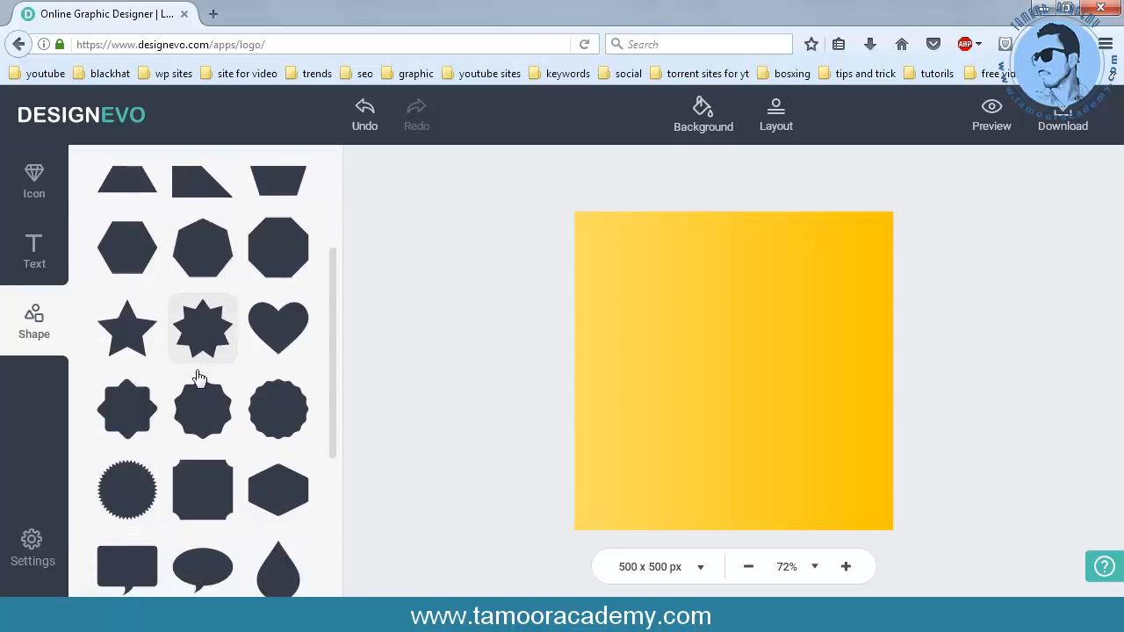
scroll(215, 376, "down", 1)
scroll(217, 376, "up", 3)
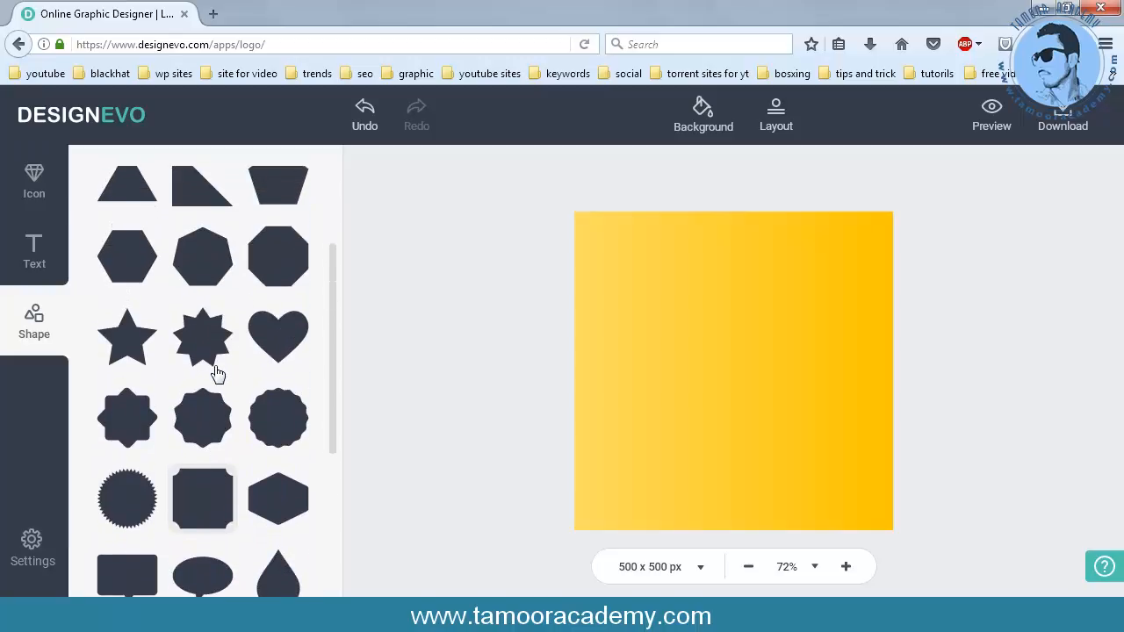
scroll(311, 290, "up", 2)
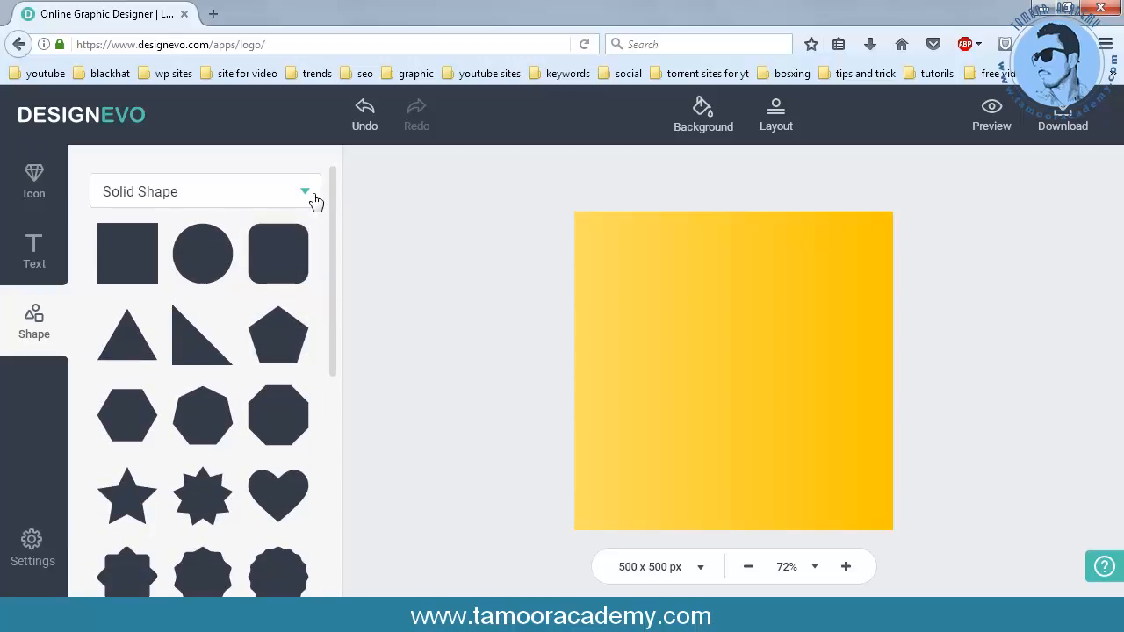
left_click(312, 201)
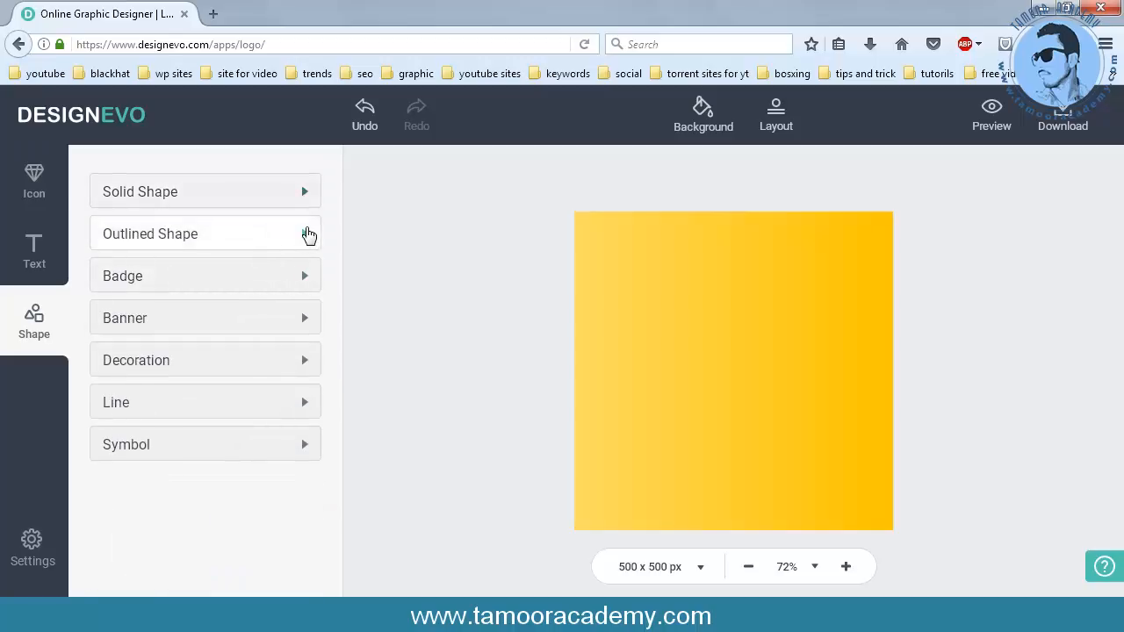
left_click(308, 234)
scroll(308, 234, "down", 1)
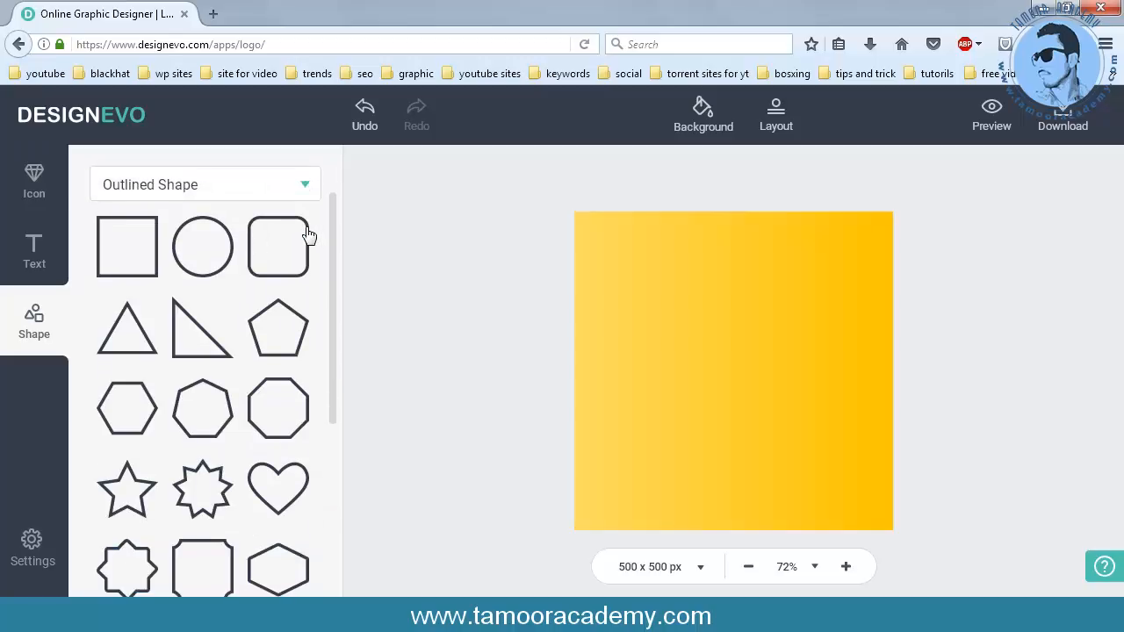
Add the round badge with a dotted ring and split centre band, enlarge it to about double size and centre it on the canvas.
left_click(309, 191)
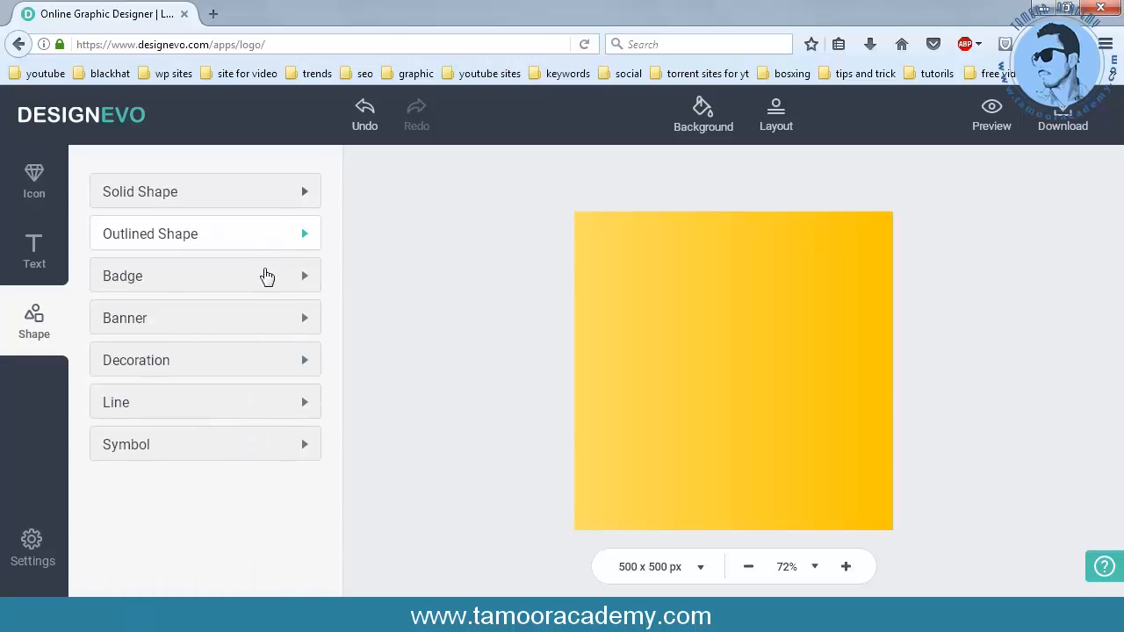
left_click(285, 277)
scroll(269, 306, "down", 2)
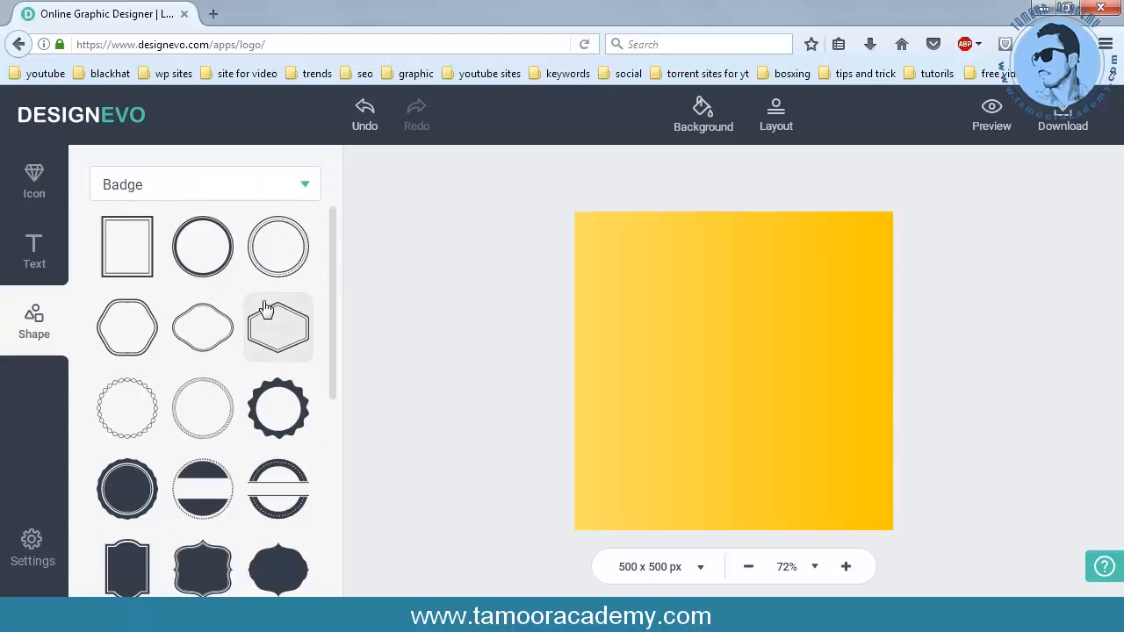
scroll(232, 290, "down", 2)
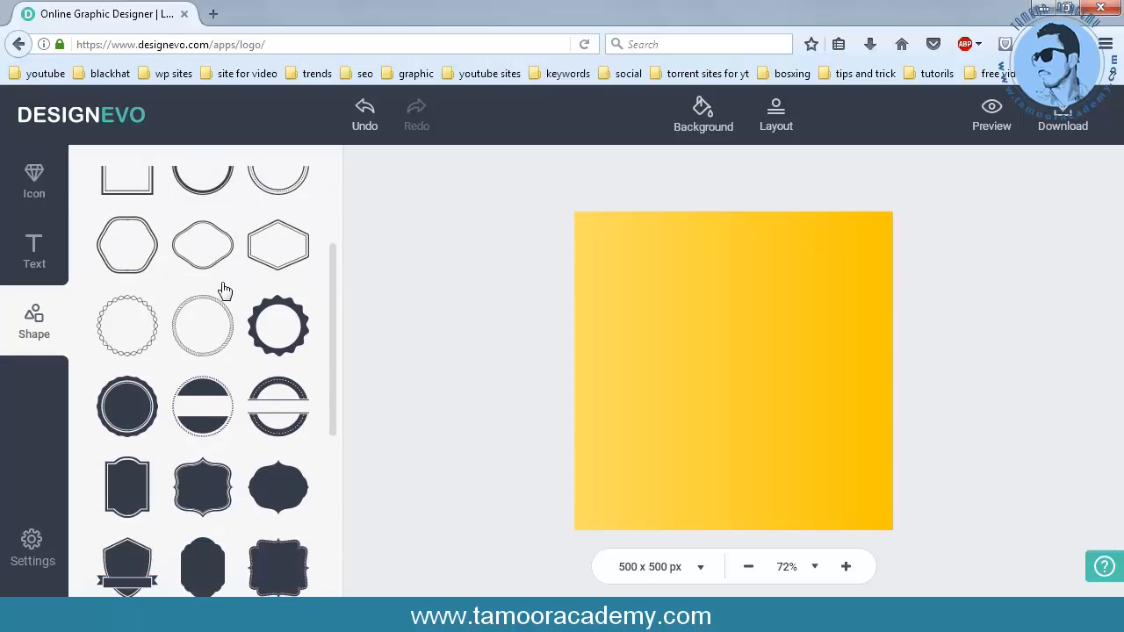
scroll(230, 290, "down", 1)
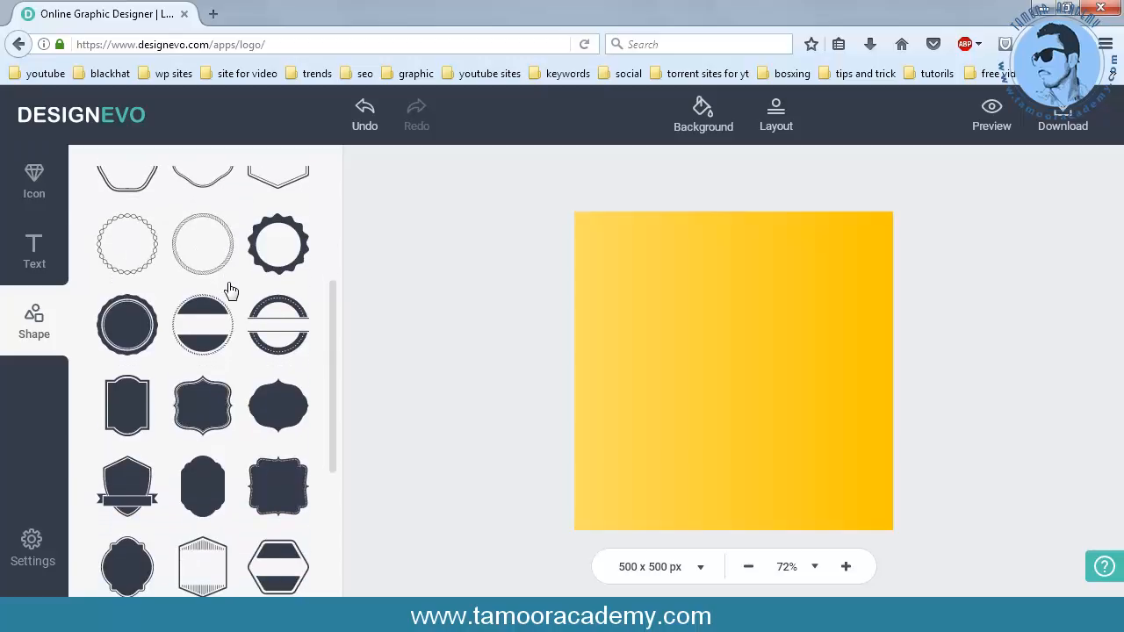
left_click(285, 330)
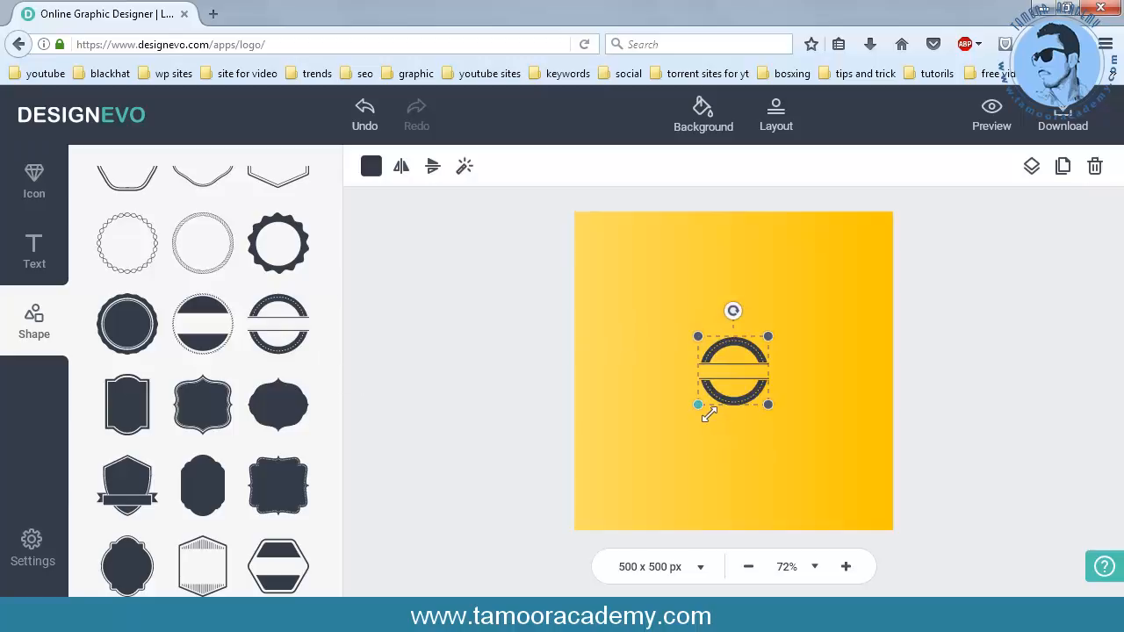
left_click_drag(701, 407, 637, 470)
left_click_drag(685, 431, 726, 393)
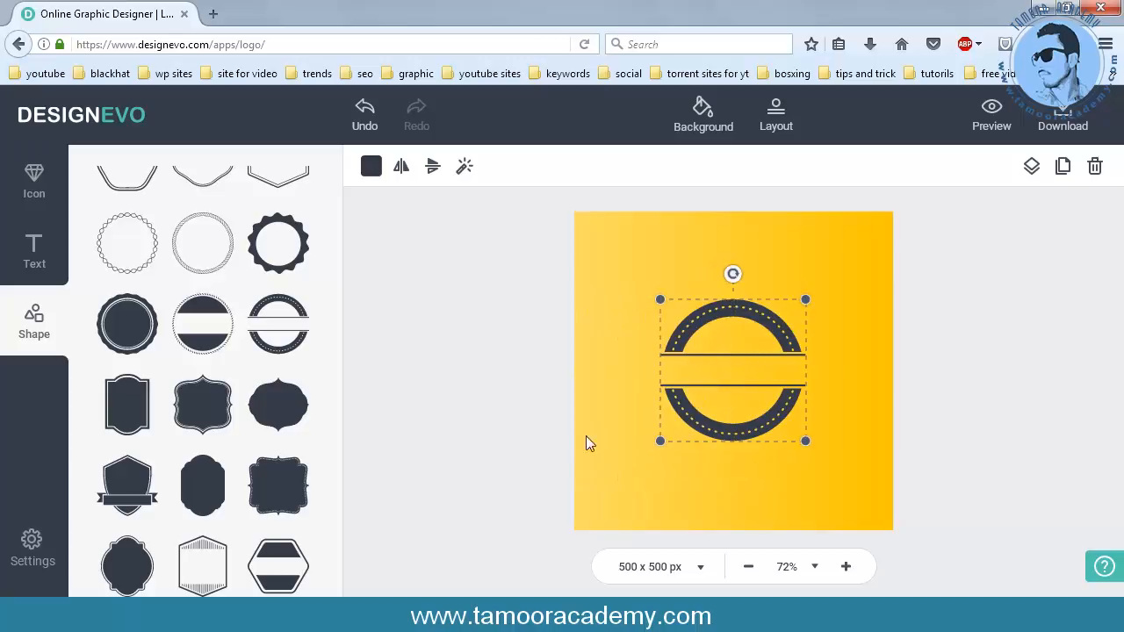
Look through the rest of the Badge shapes and the Banner and Decoration collections.
scroll(208, 321, "down", 2)
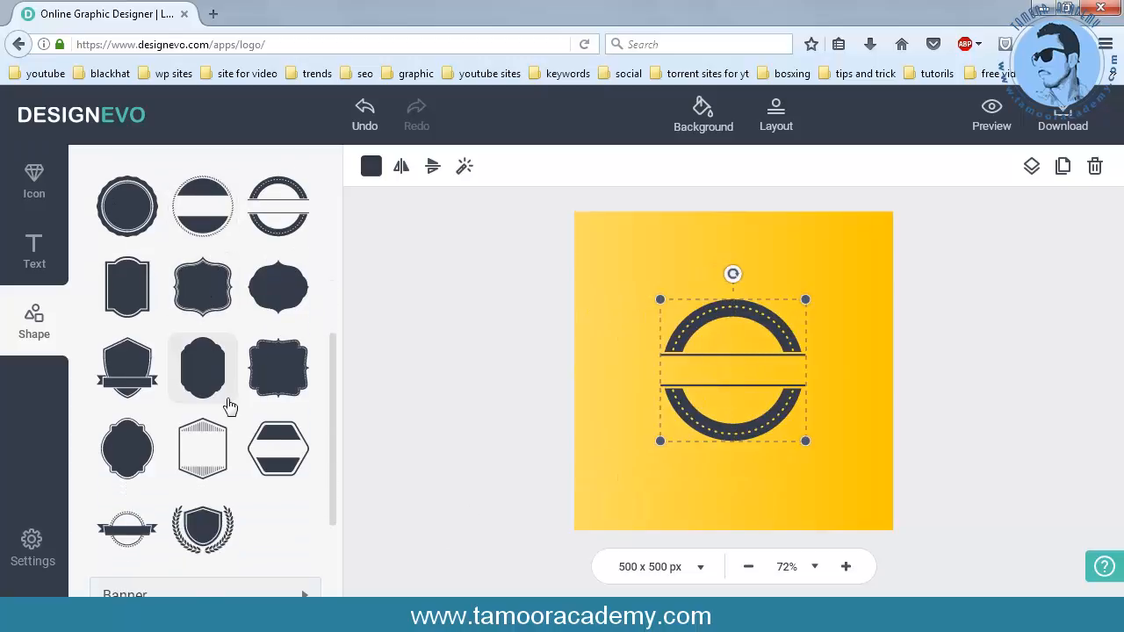
scroll(226, 402, "down", 1)
left_click(297, 502)
scroll(264, 456, "down", 2)
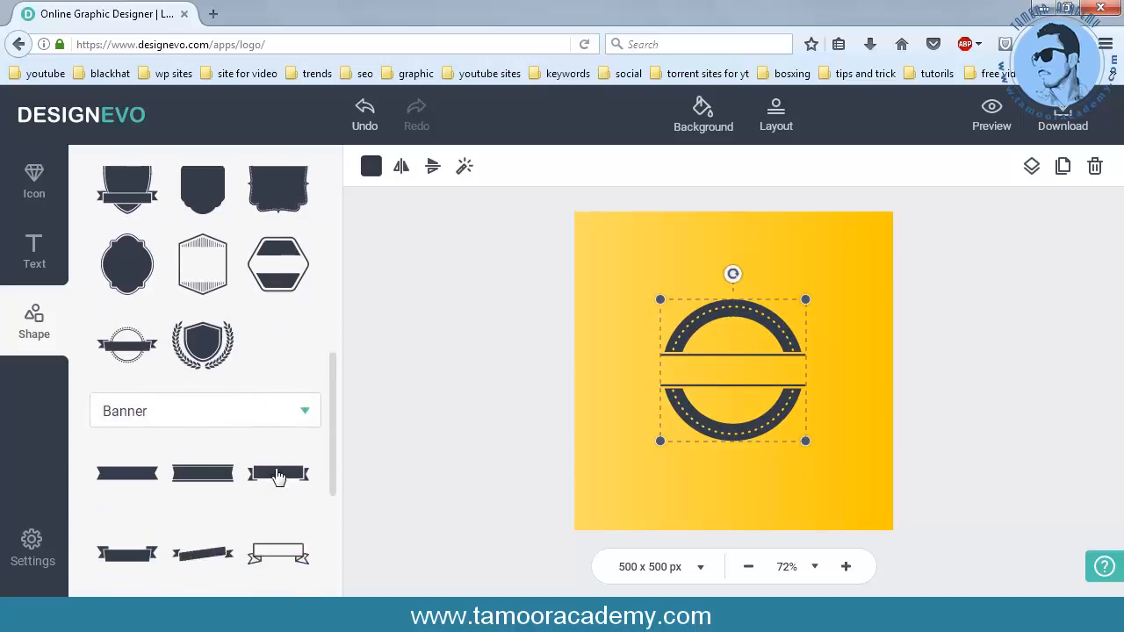
scroll(247, 427, "down", 3)
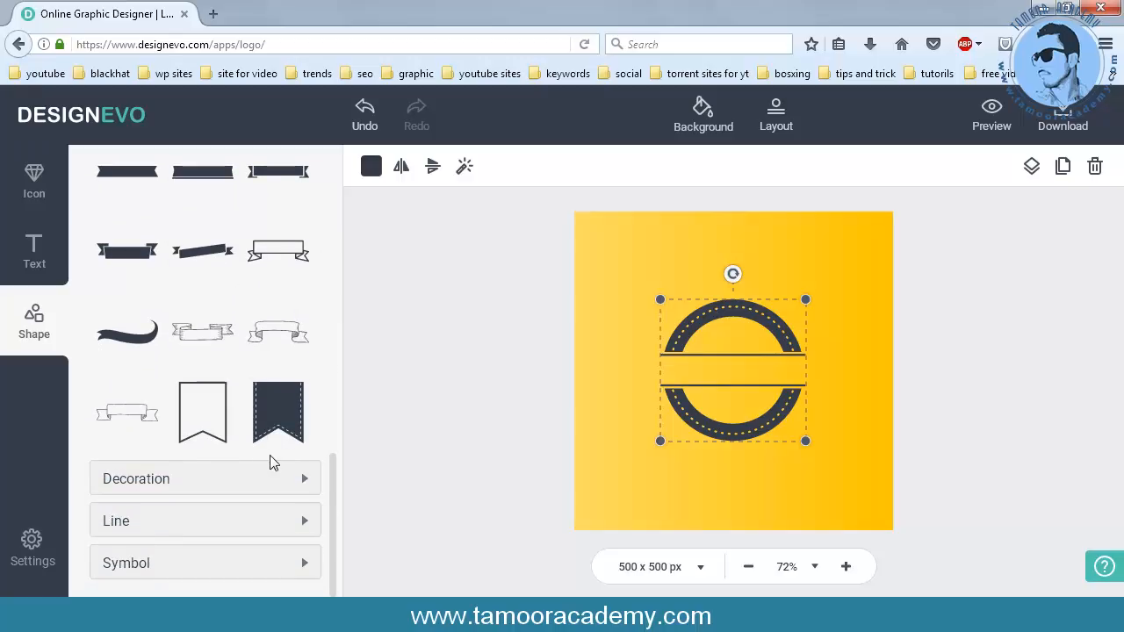
left_click(293, 480)
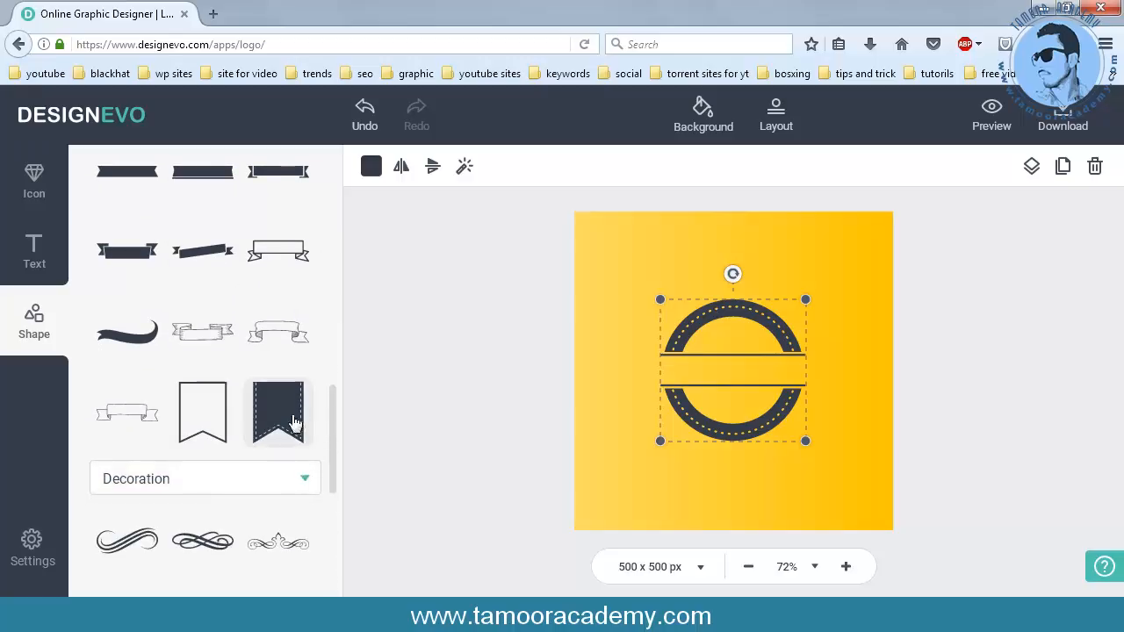
scroll(277, 413, "down", 3)
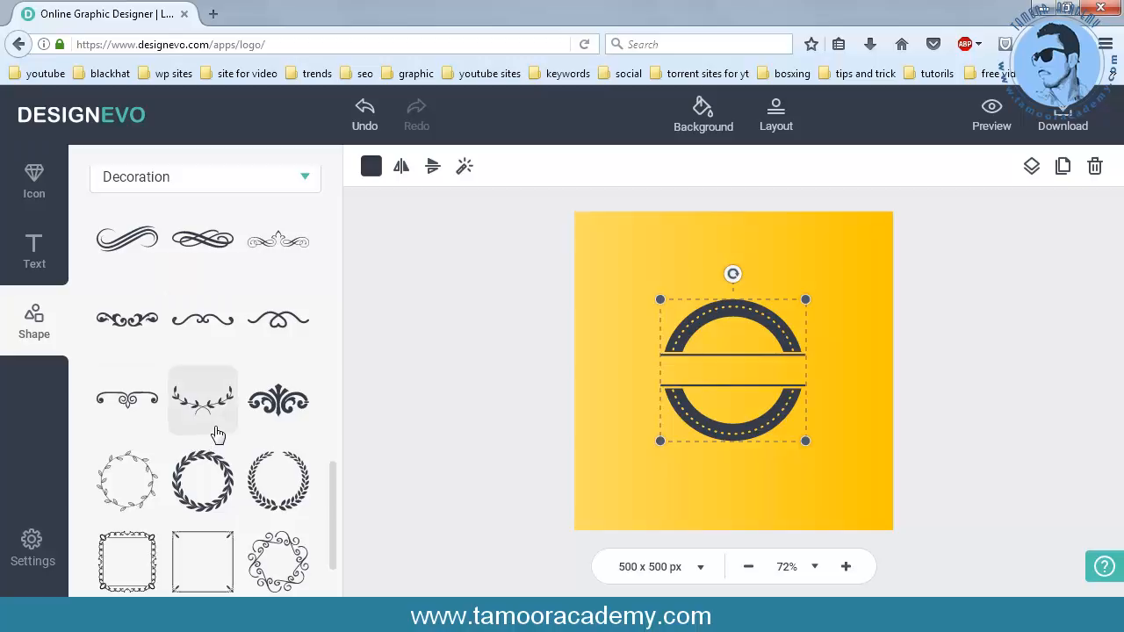
scroll(216, 432, "down", 2)
Look through the Line and Symbol shape collections and return to the start of the Badge collection.
left_click(220, 526)
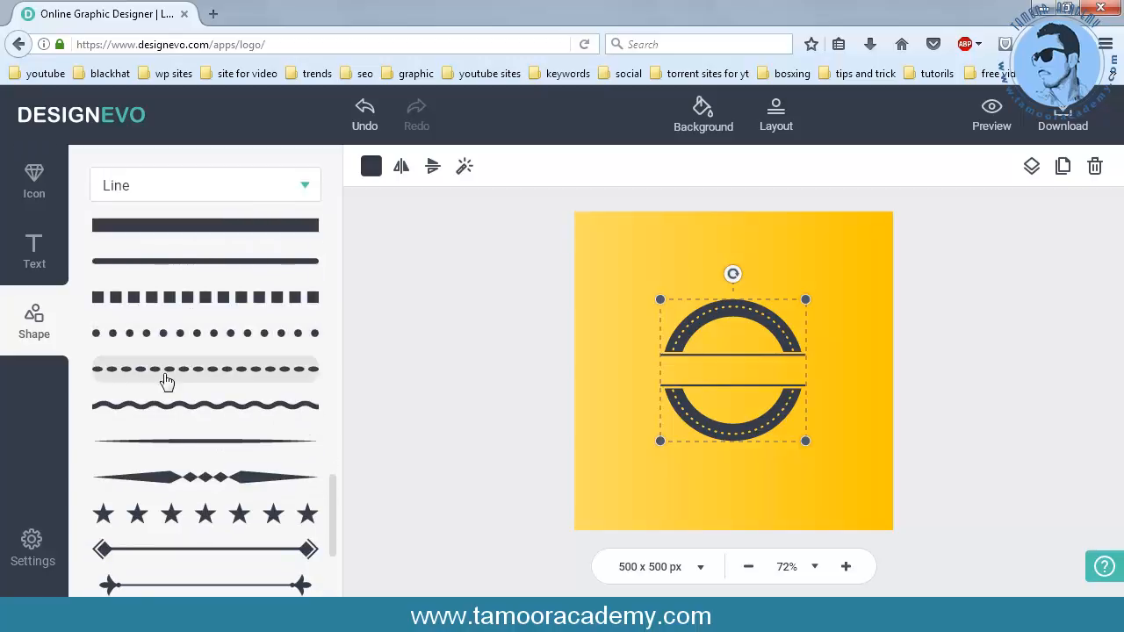
scroll(191, 373, "down", 4)
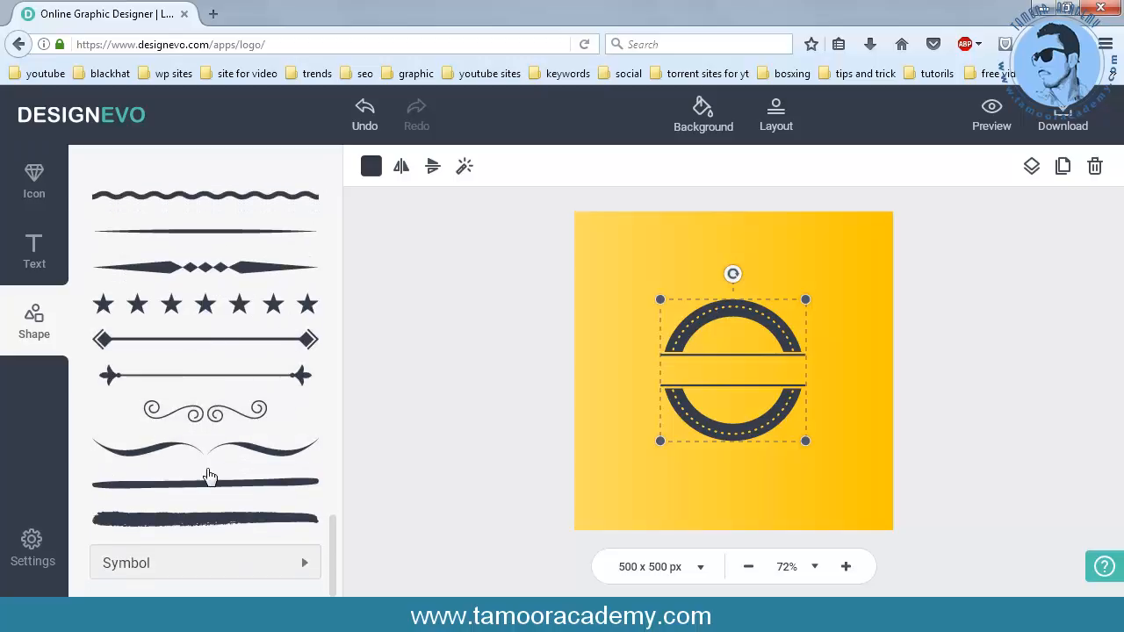
left_click(278, 555)
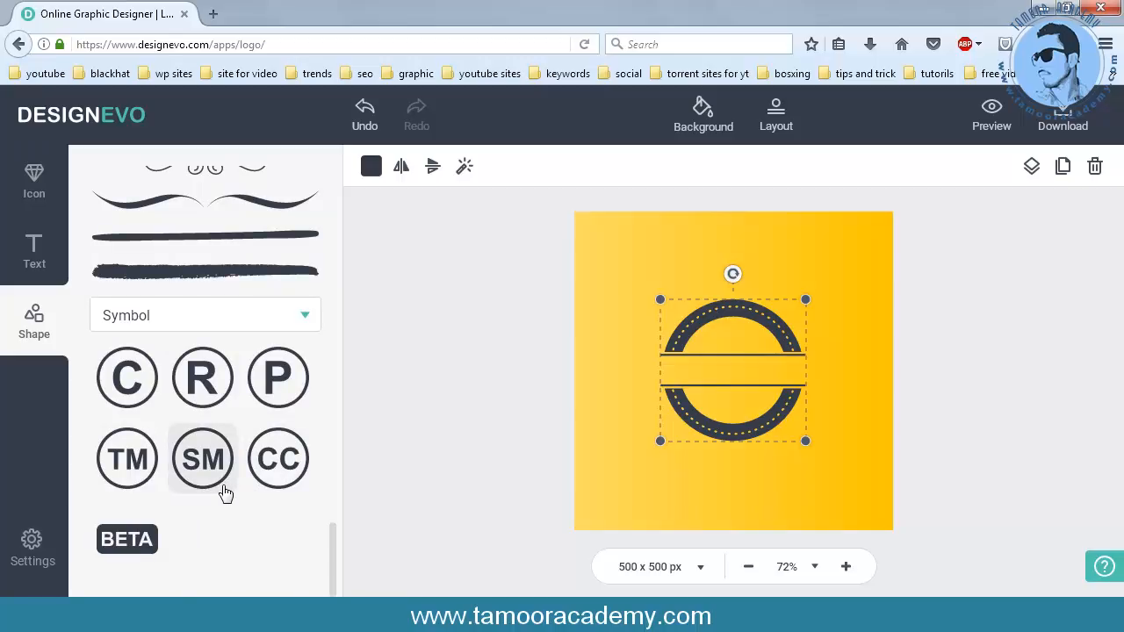
scroll(227, 488, "up", 15)
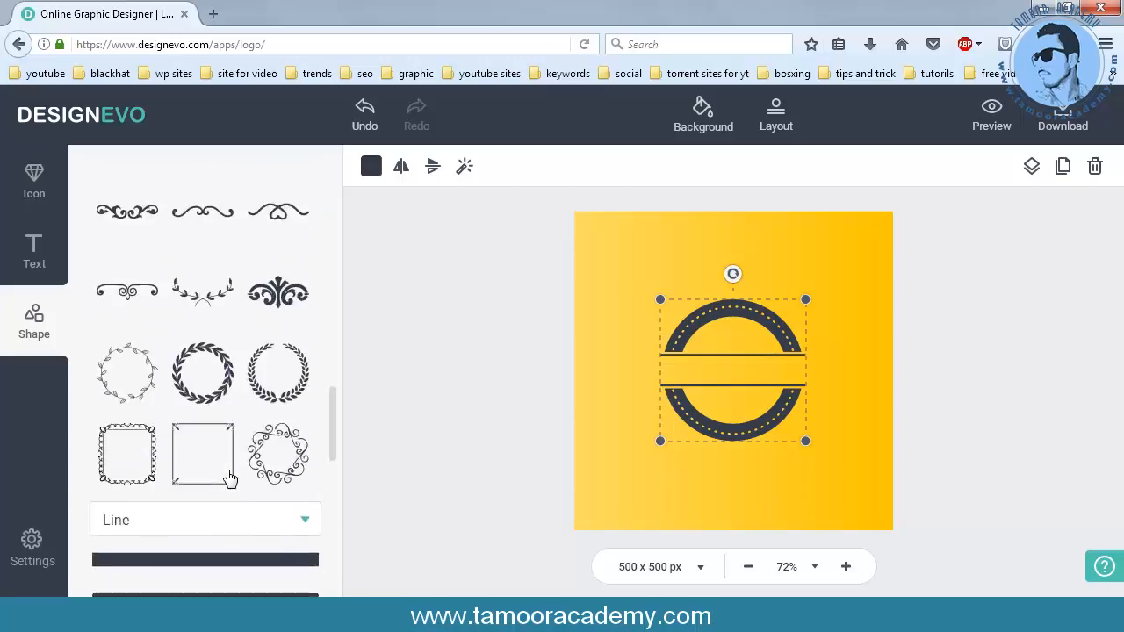
scroll(230, 478, "up", 12)
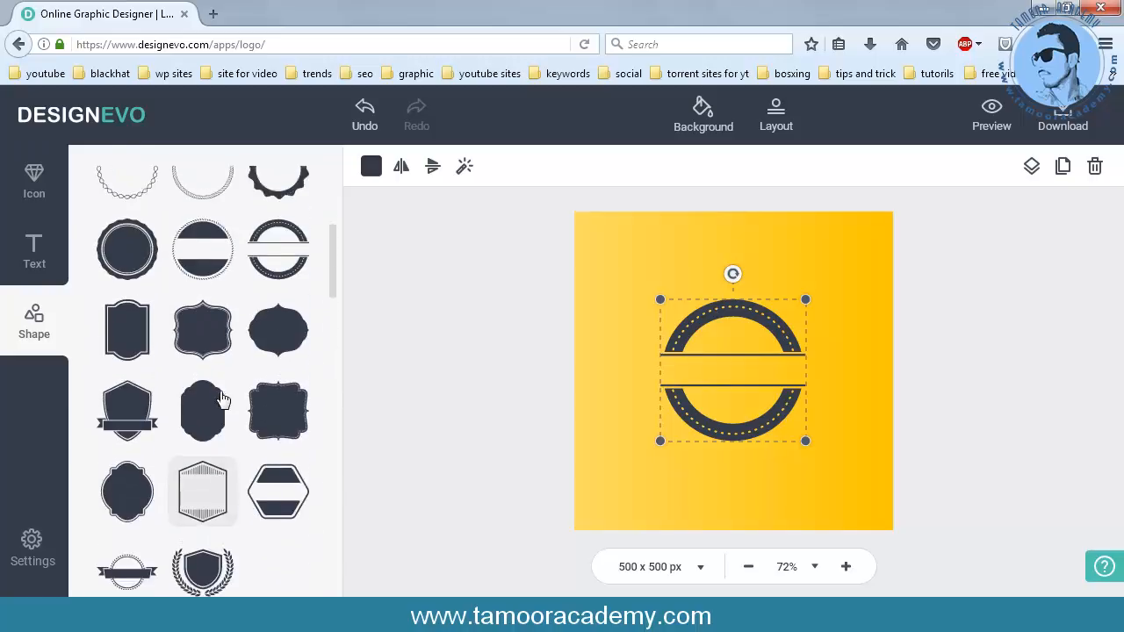
scroll(223, 400, "up", 2)
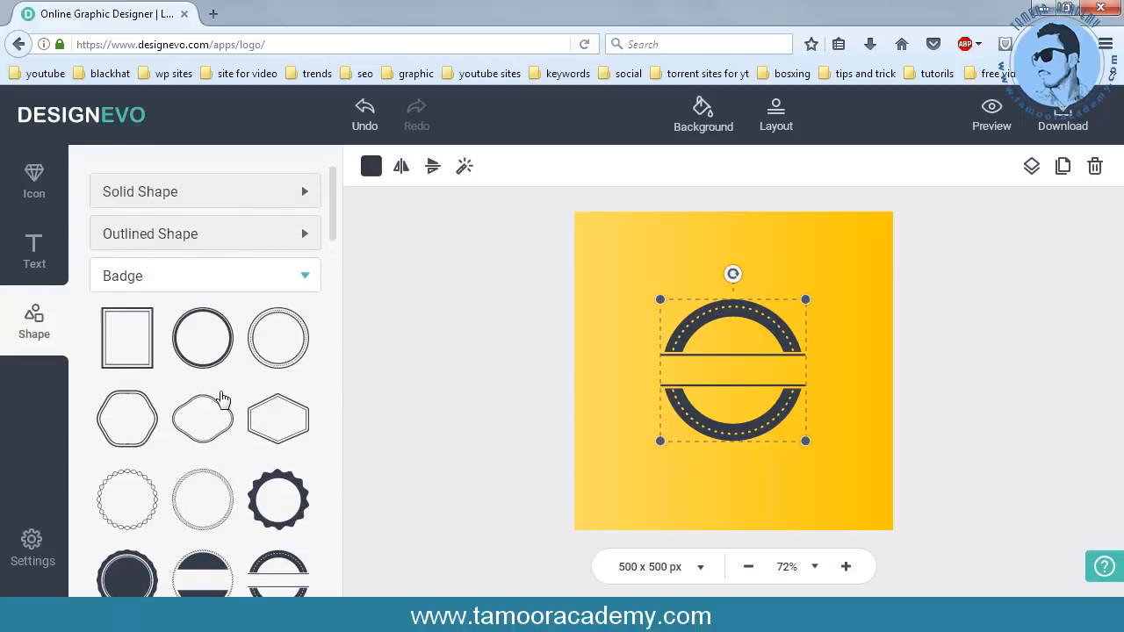
Look through the Classic Bold fonts and the Art text styles available for logo text.
left_click(37, 260)
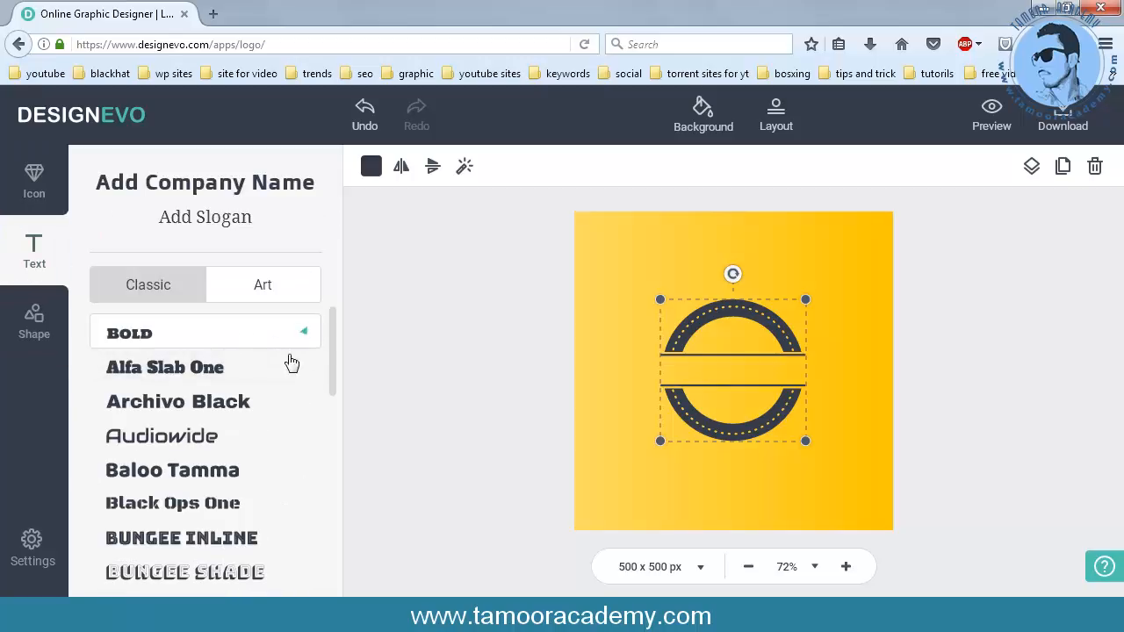
left_click(303, 339)
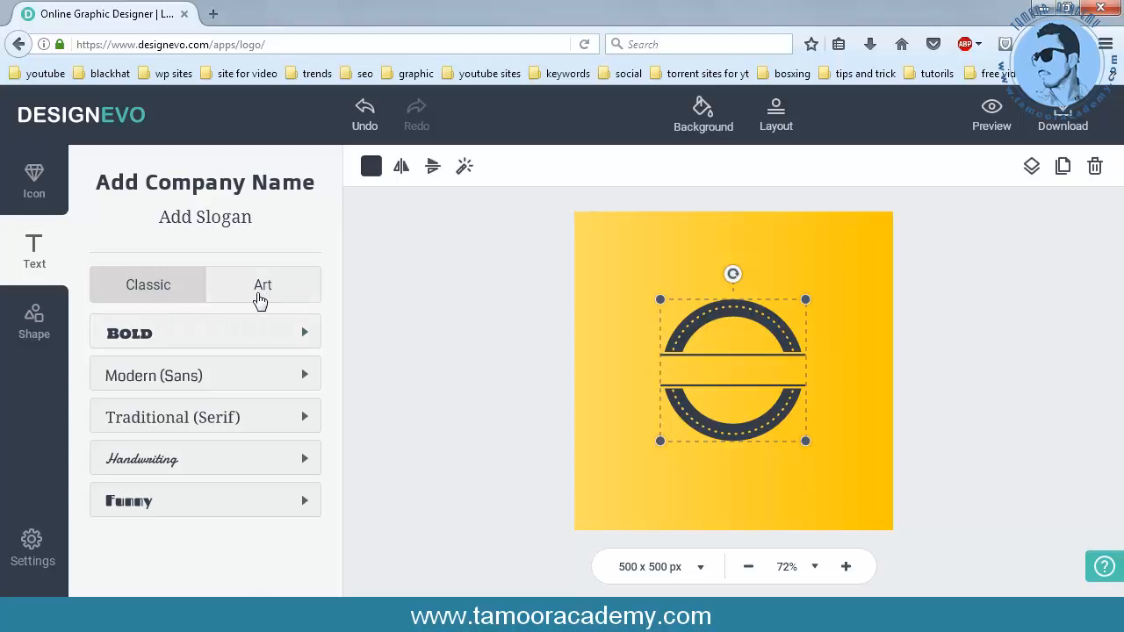
left_click(260, 300)
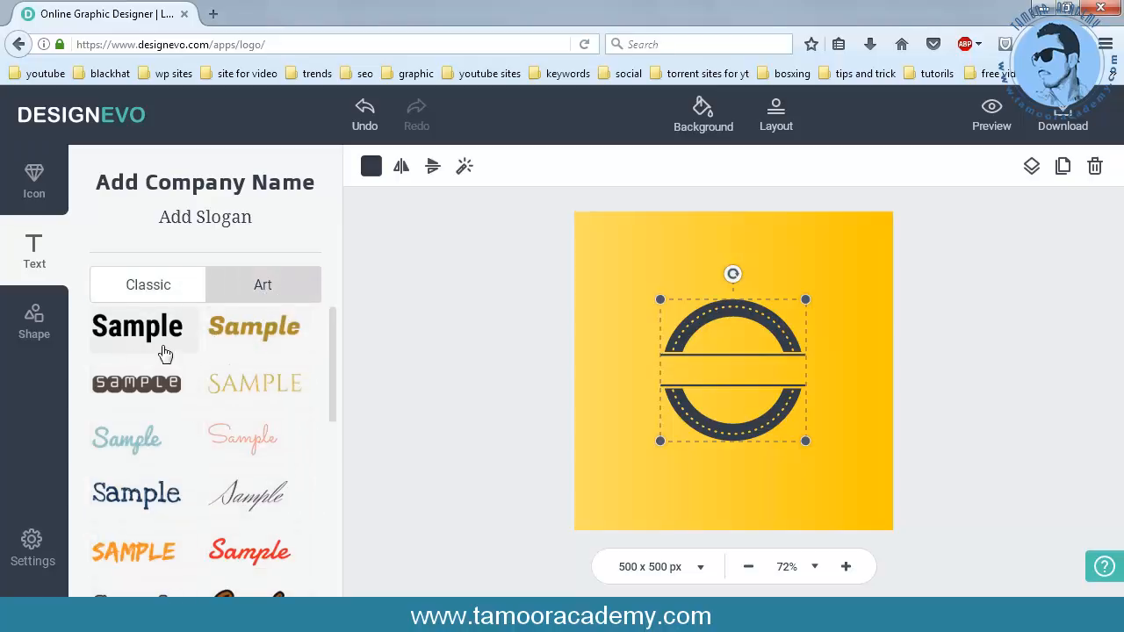
scroll(176, 368, "down", 5)
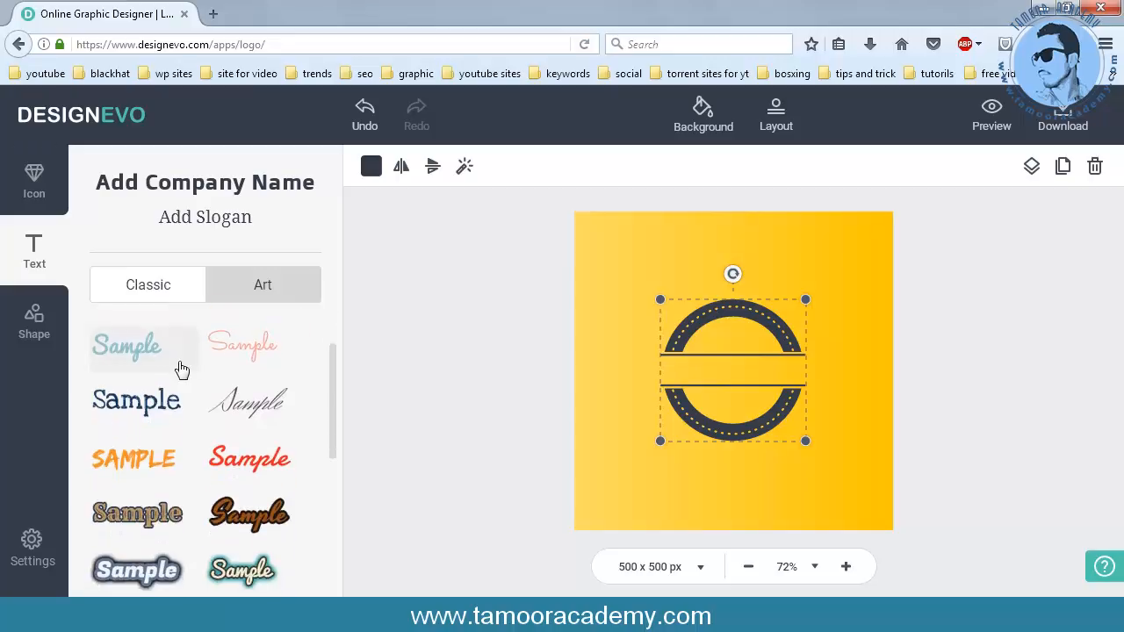
scroll(180, 369, "down", 3)
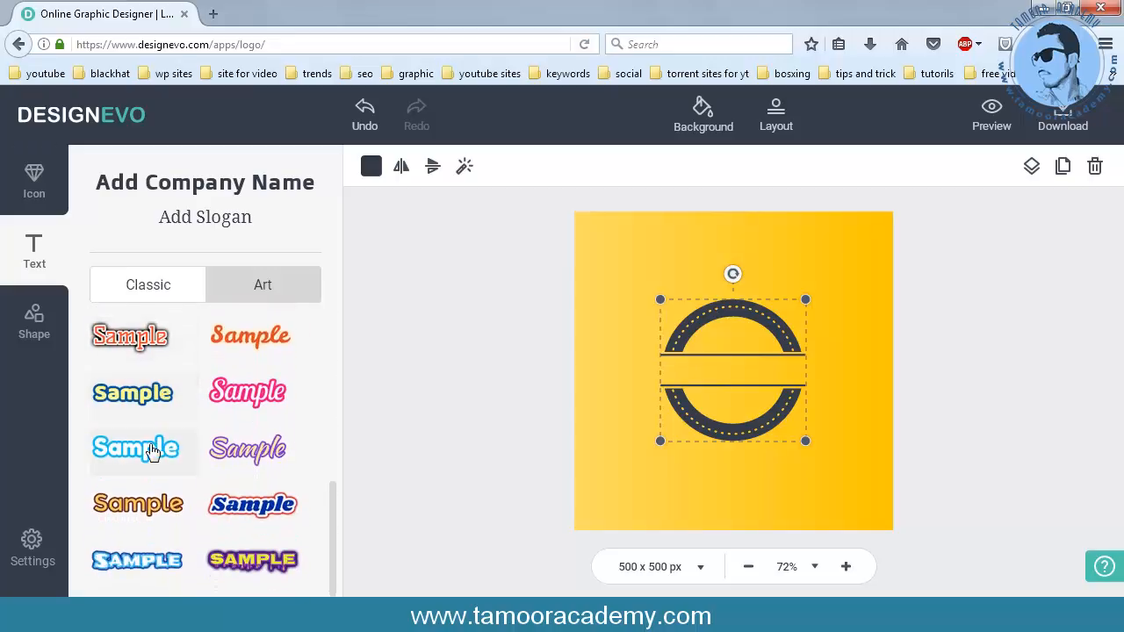
scroll(150, 452, "up", 4)
scroll(204, 473, "up", 5)
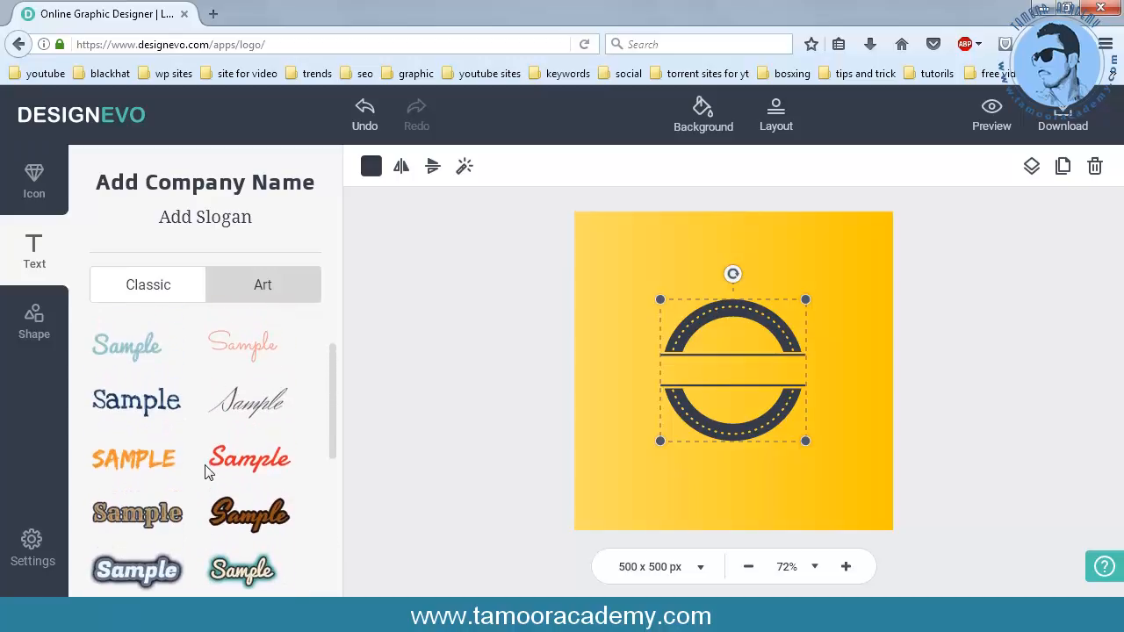
scroll(218, 475, "down", 5)
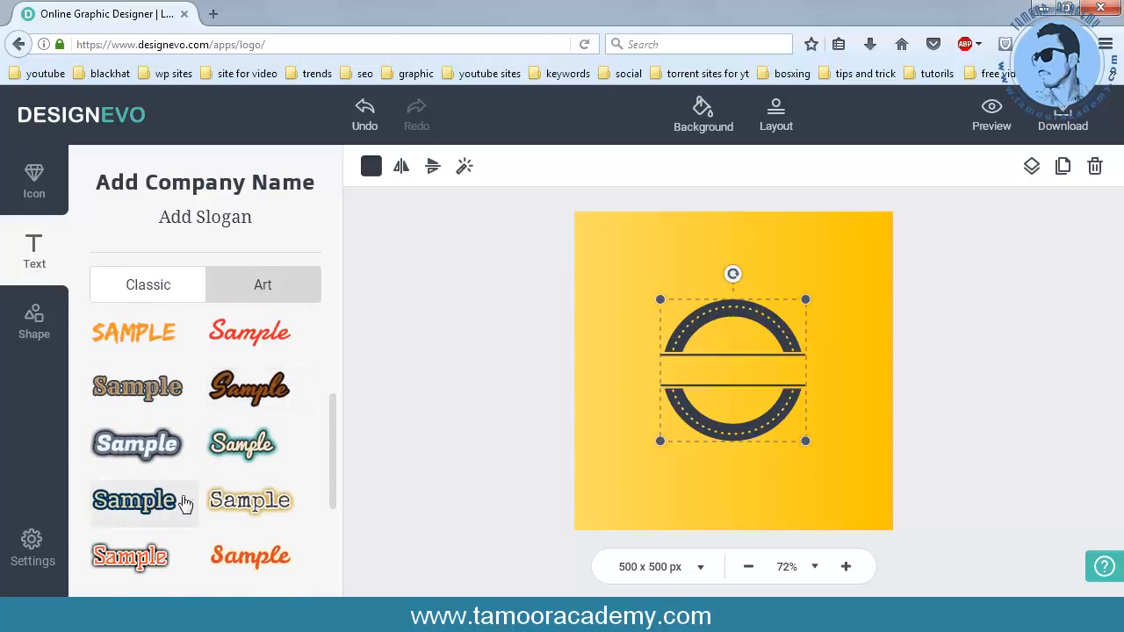
Add cream script art text with a teal glow at size 27 in the badge's centre band, reading "TAMOORACADEMY".
left_click(236, 449)
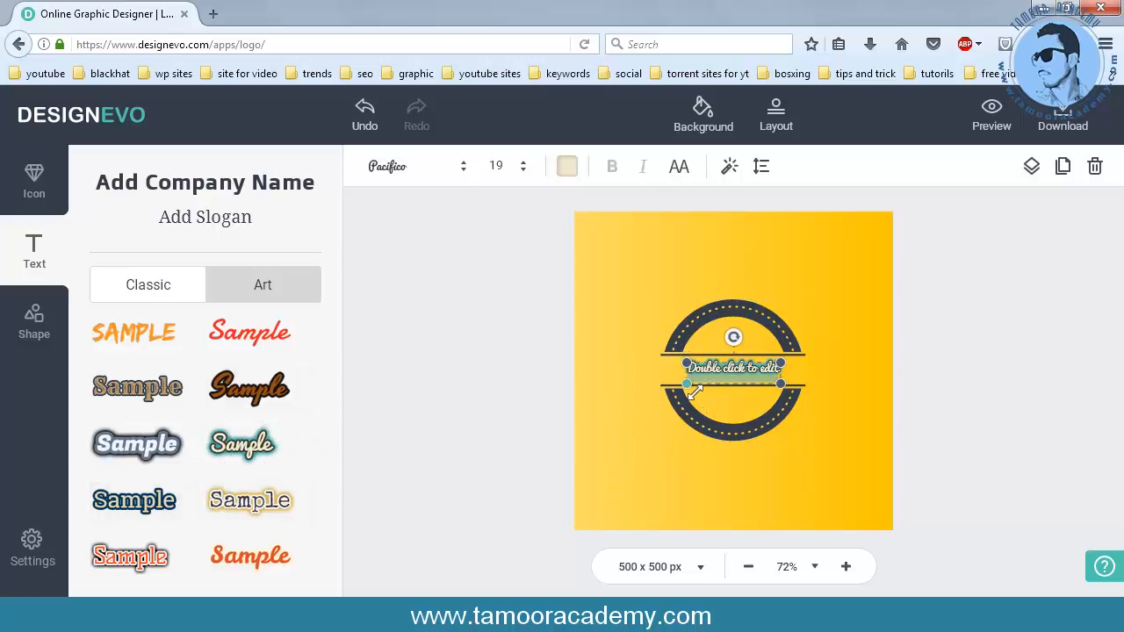
mouse_move(692, 392)
left_mouse_down()
mouse_move(649, 392)
mouse_move(709, 383)
left_mouse_up()
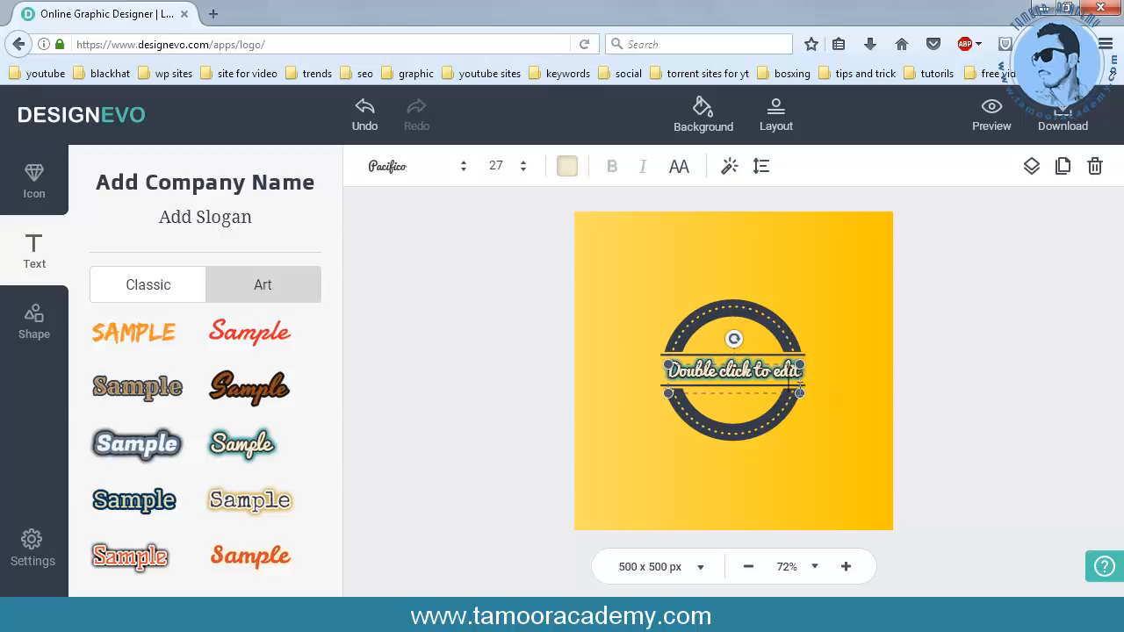
key("ctrl+j")
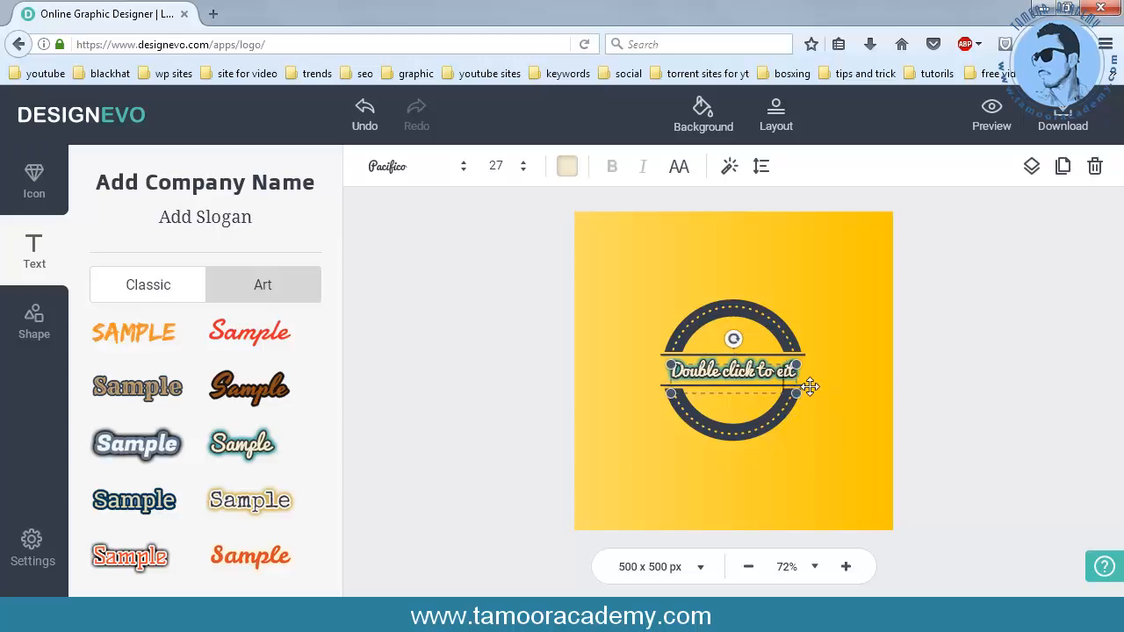
key("ctrl+j")
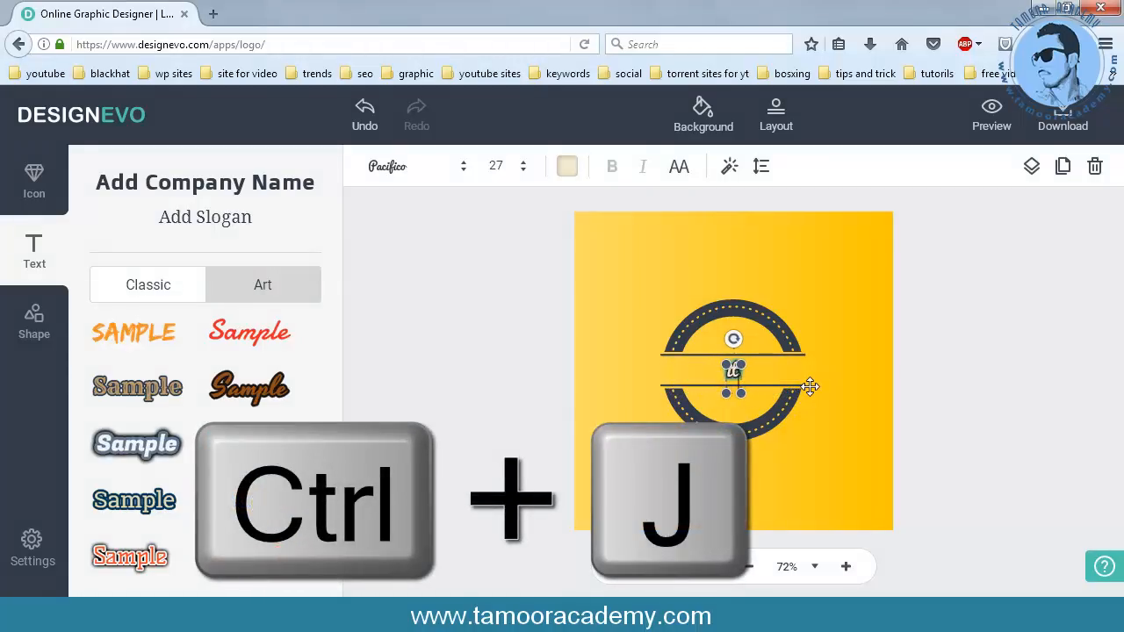
key("ctrl+j")
type("TAMOOR")
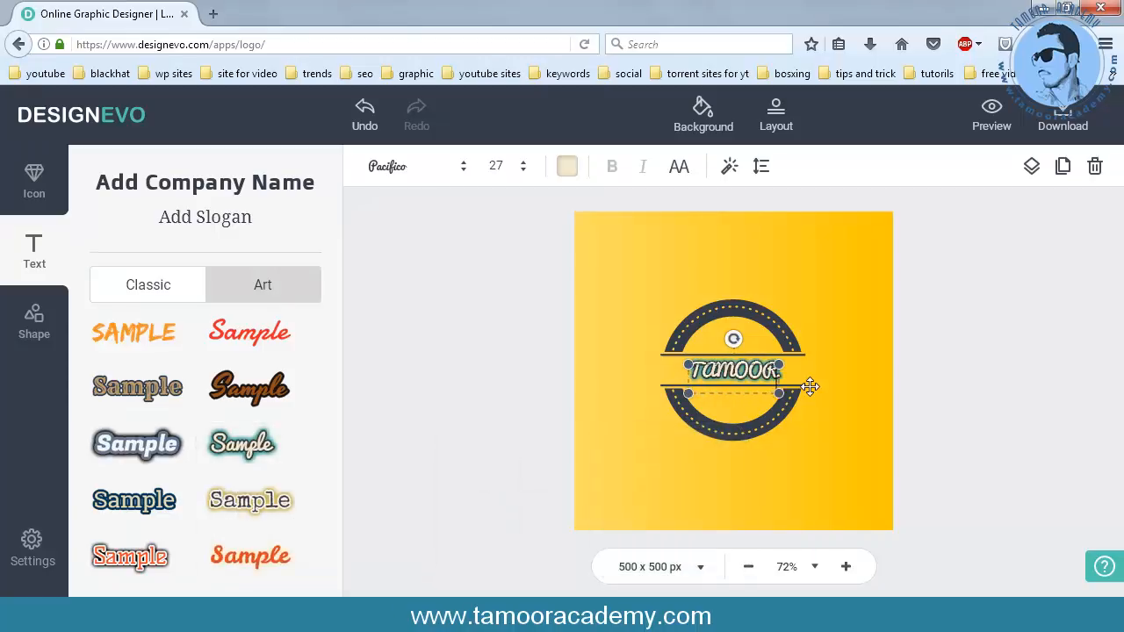
type("ACADEMY")
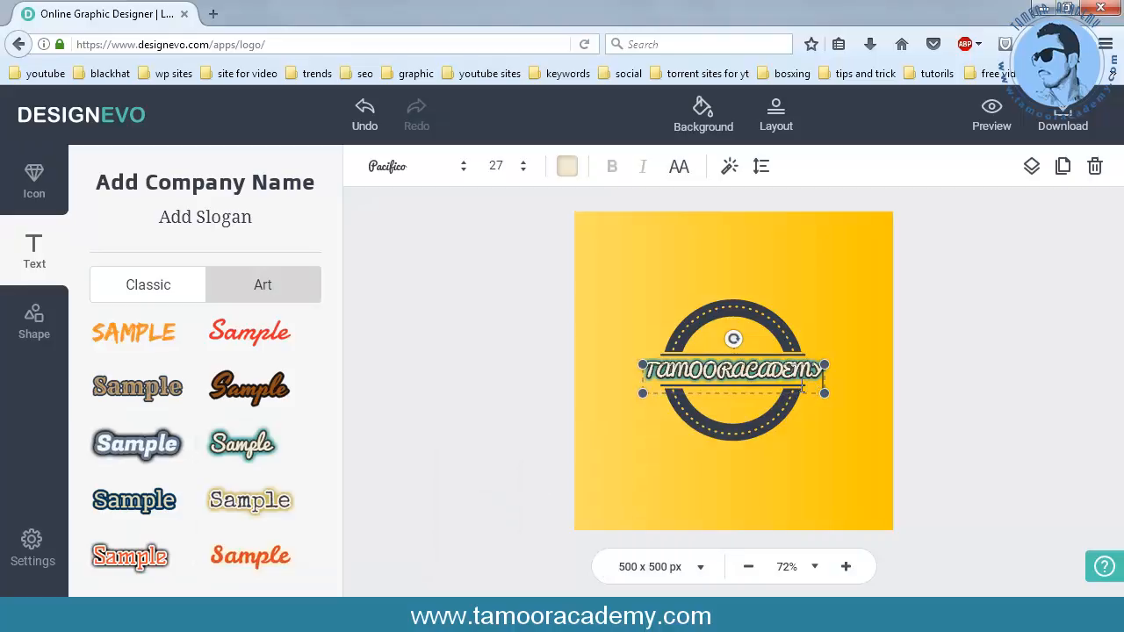
Set the "TAMOORACADEMY" text to font size 22 and recolour it dark olive brown.
left_click(526, 167)
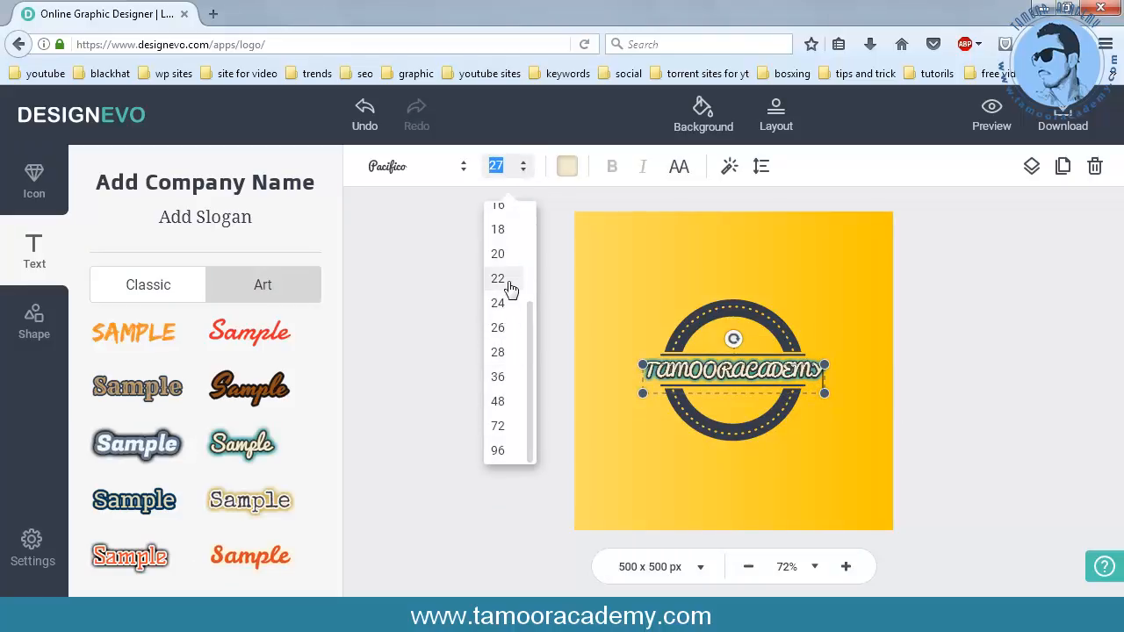
left_click(511, 281)
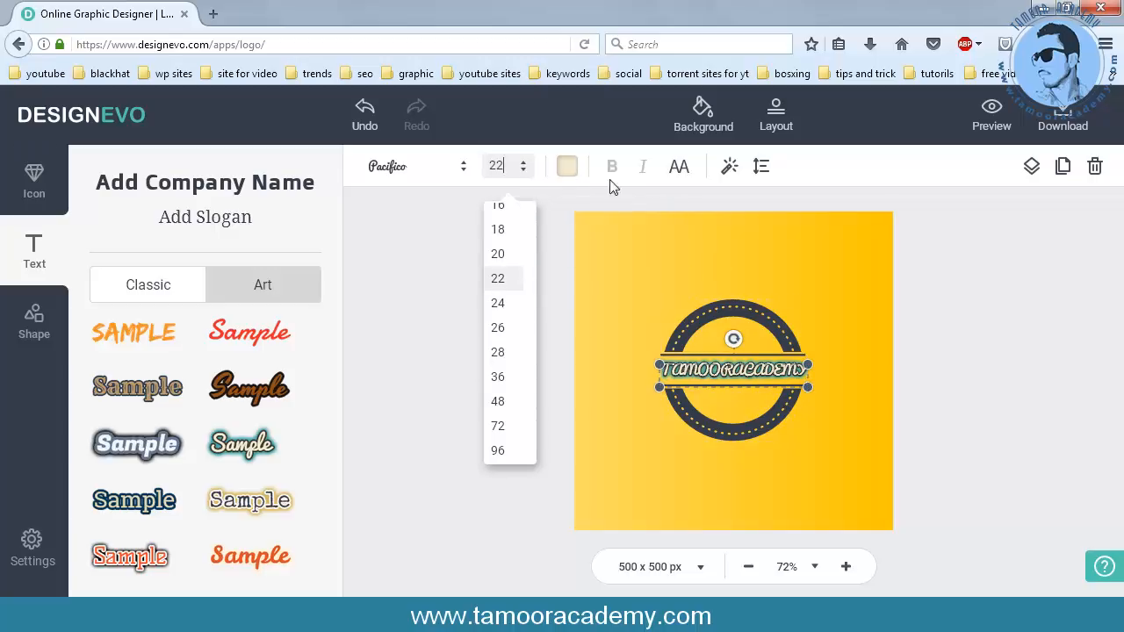
left_click(567, 166)
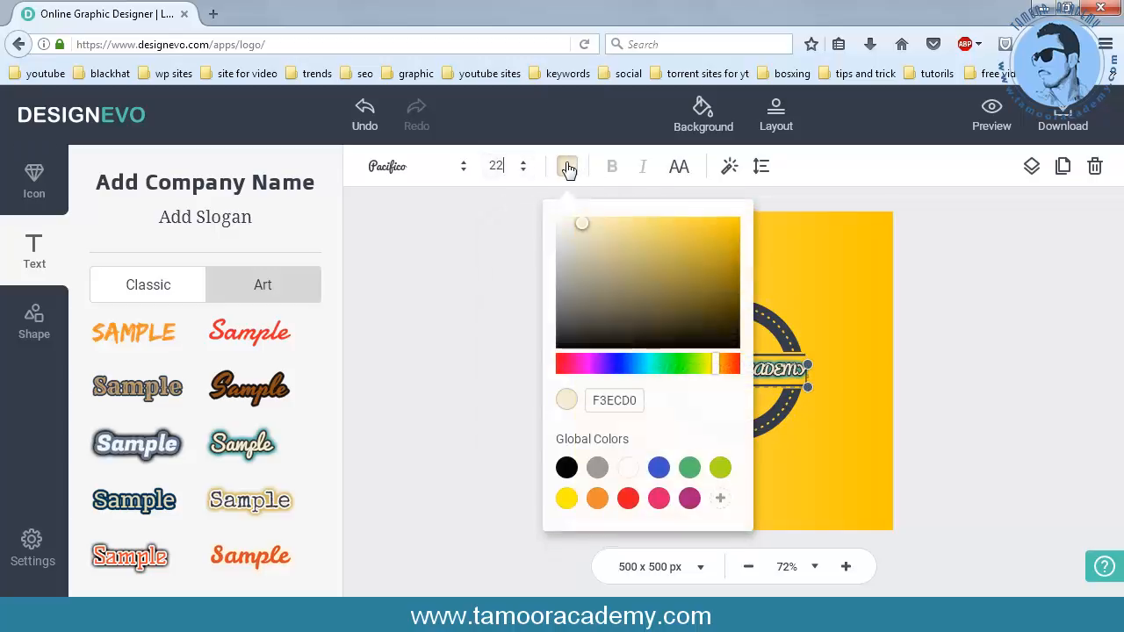
left_click(714, 265)
left_click(596, 347)
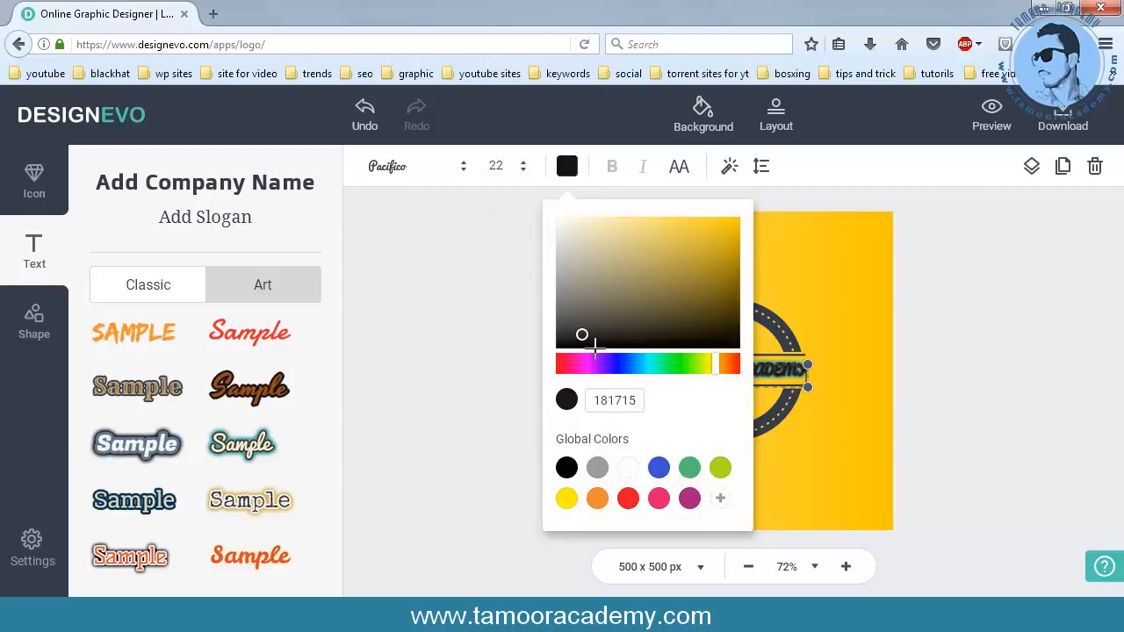
left_click(694, 289)
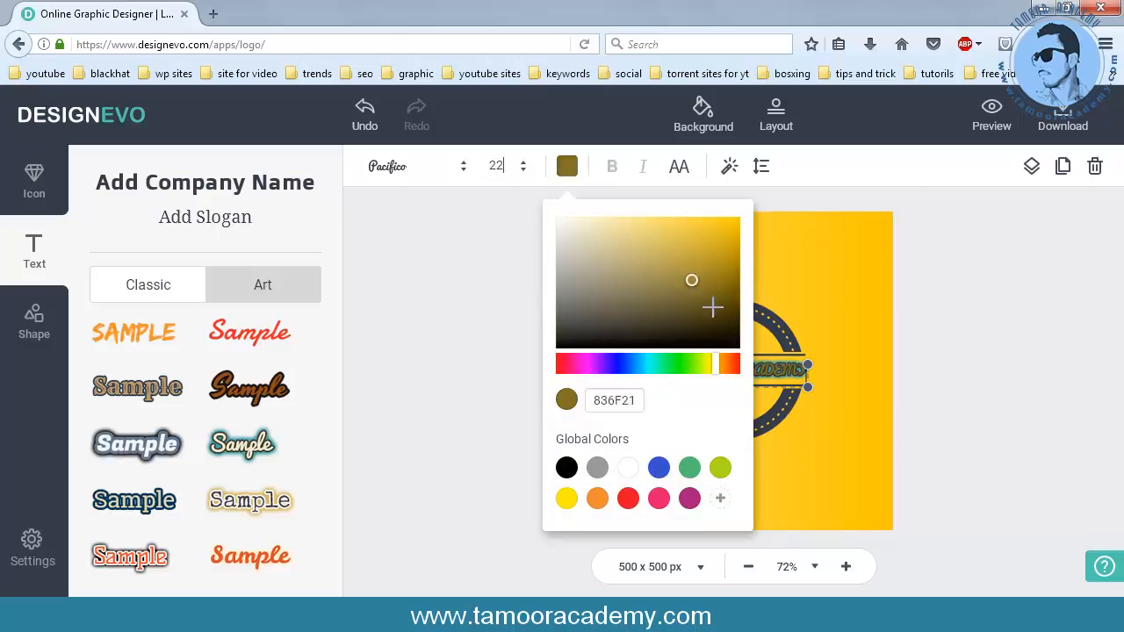
Change the font of the "TAMOORACADEMY" text to Archivo Black from the Bold group.
left_click(466, 167)
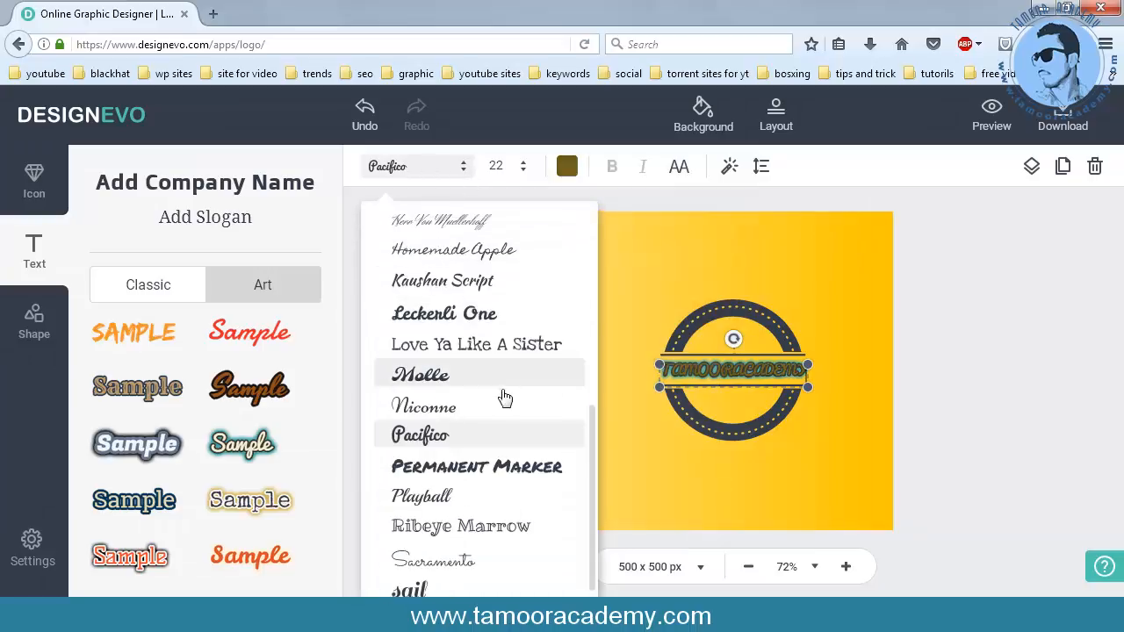
scroll(505, 399, "up", 5)
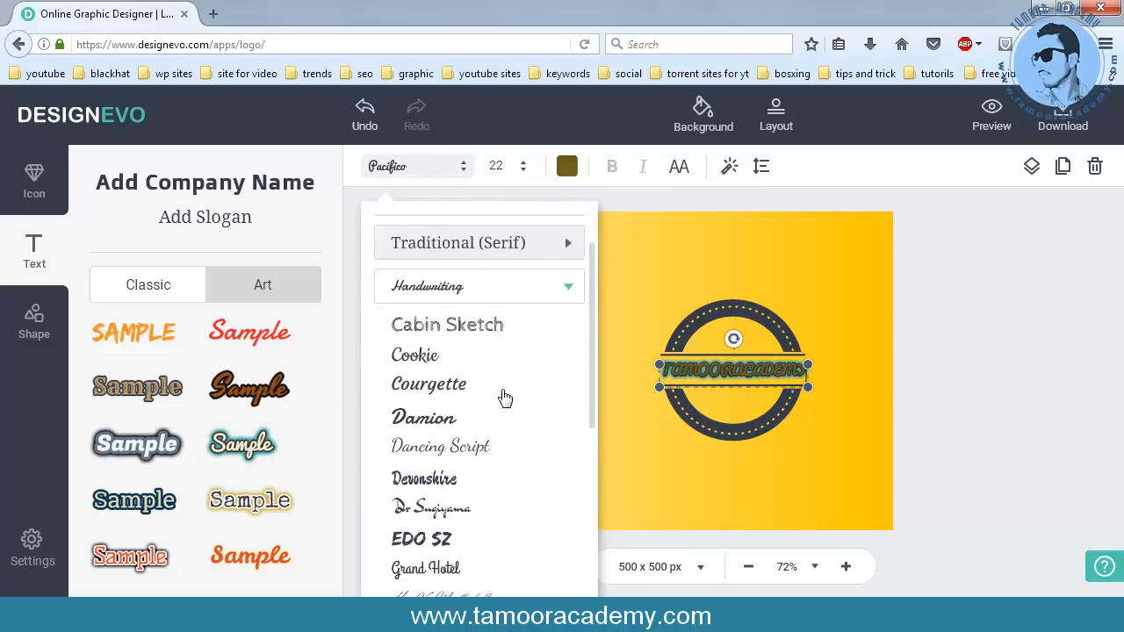
scroll(505, 399, "up", 3)
left_click(571, 234)
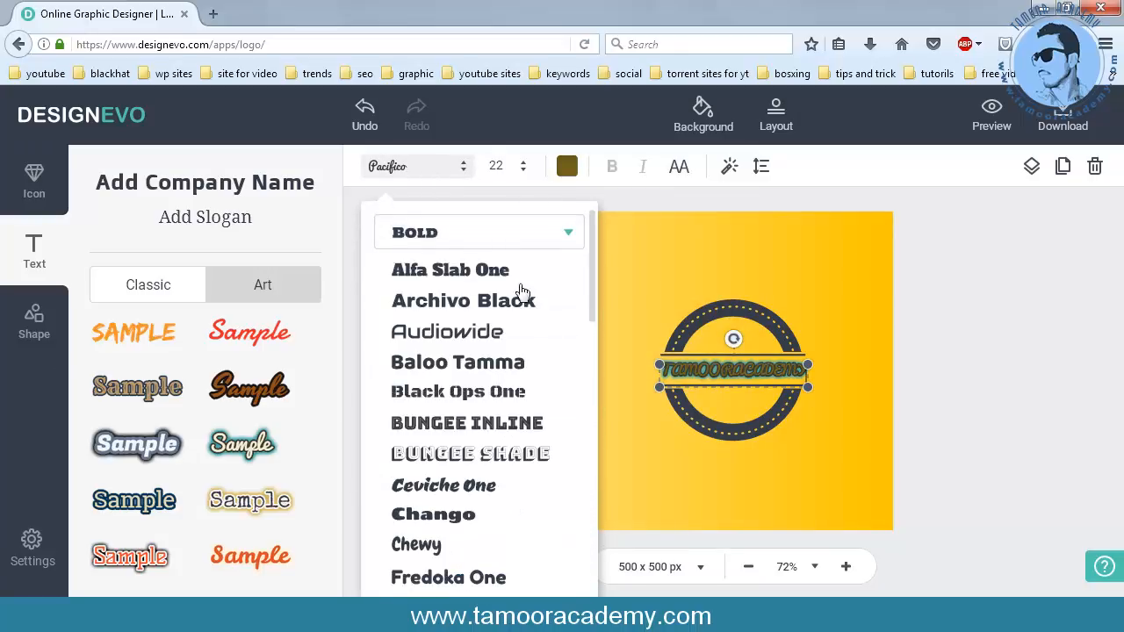
left_click(519, 299)
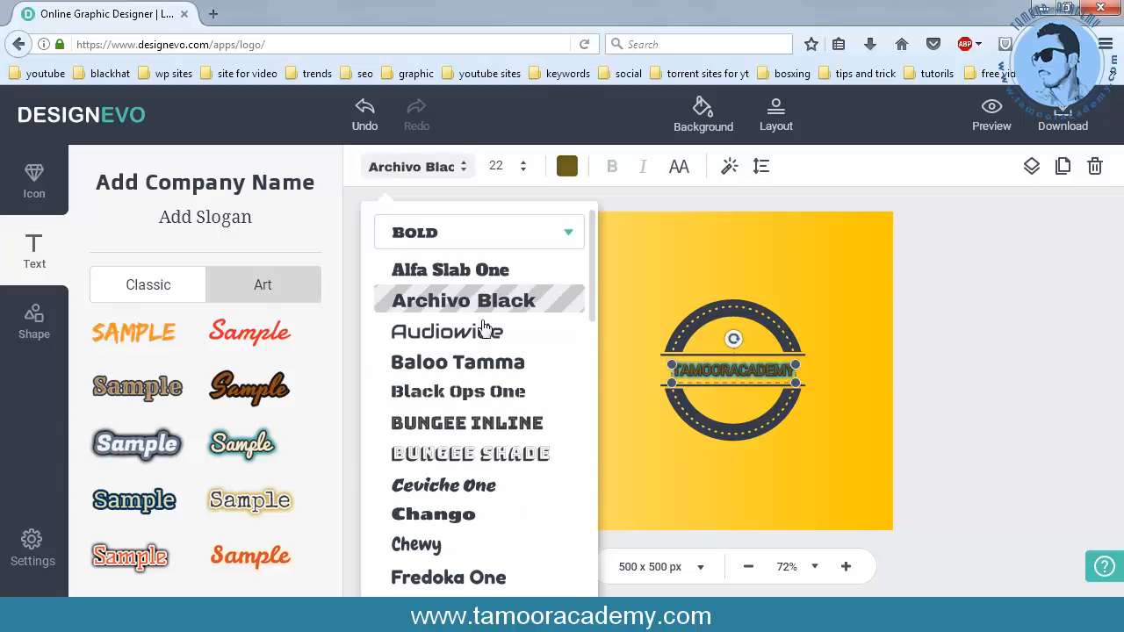
left_click(811, 360)
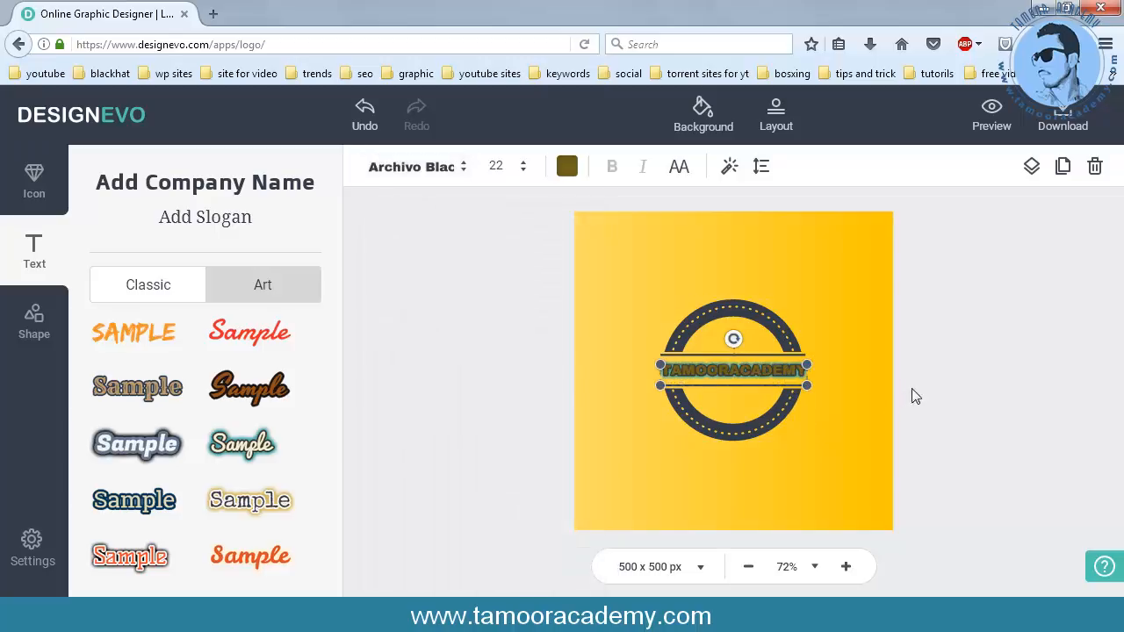
Change the "TAMOORACADEMY" text's glow colour to black and set its outline width to 13.
left_click(864, 379)
left_click(789, 379)
left_click(731, 169)
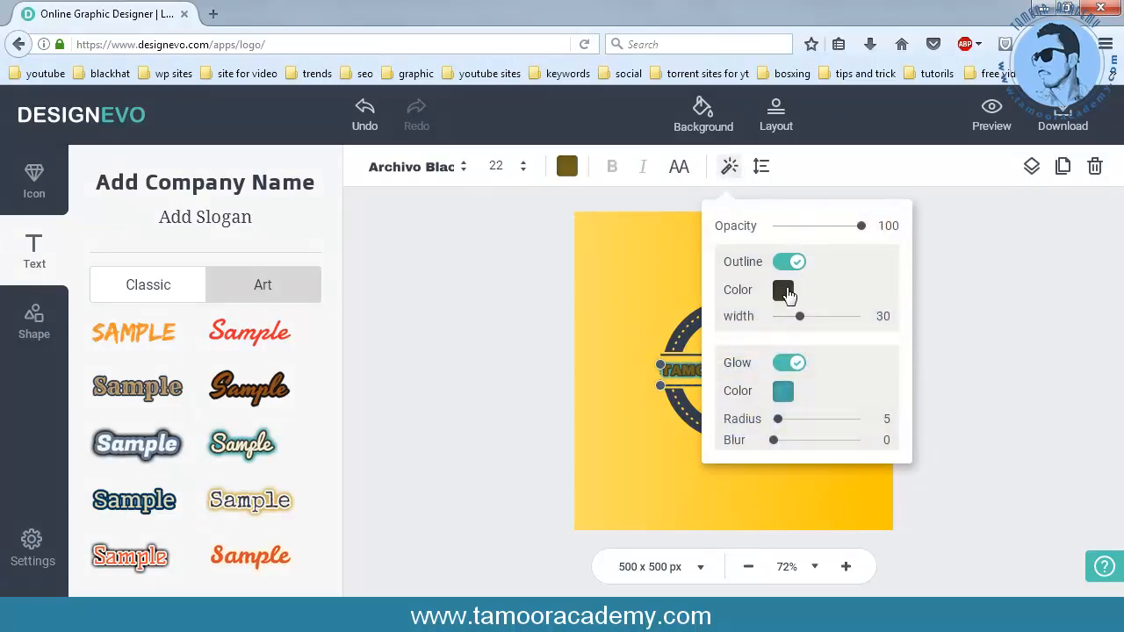
left_click(787, 392)
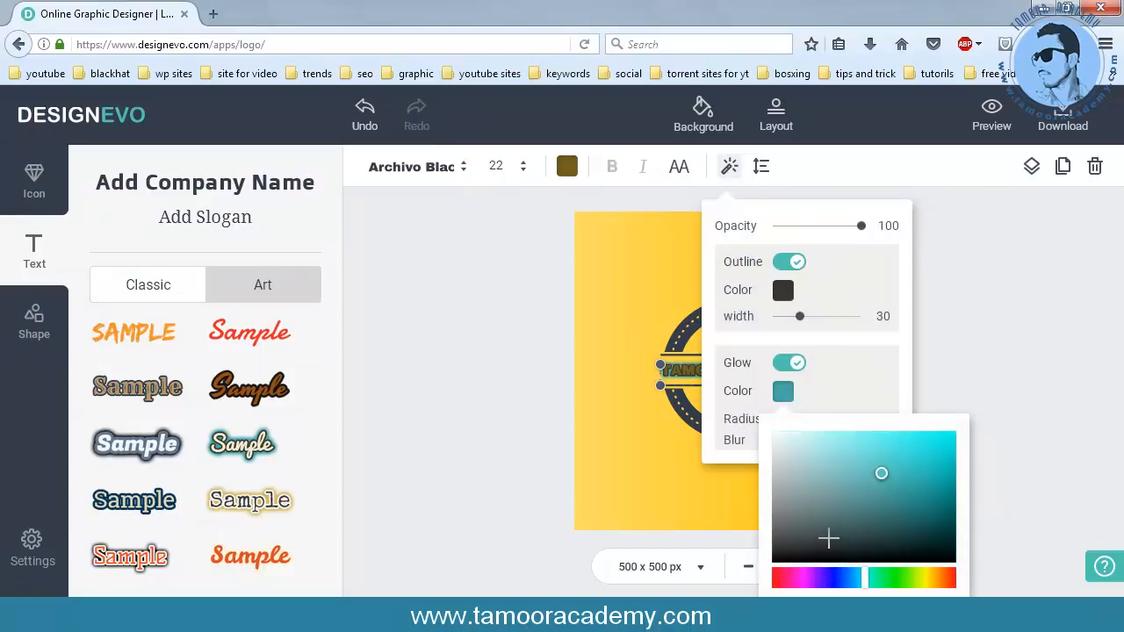
left_click(795, 550)
left_click(793, 442)
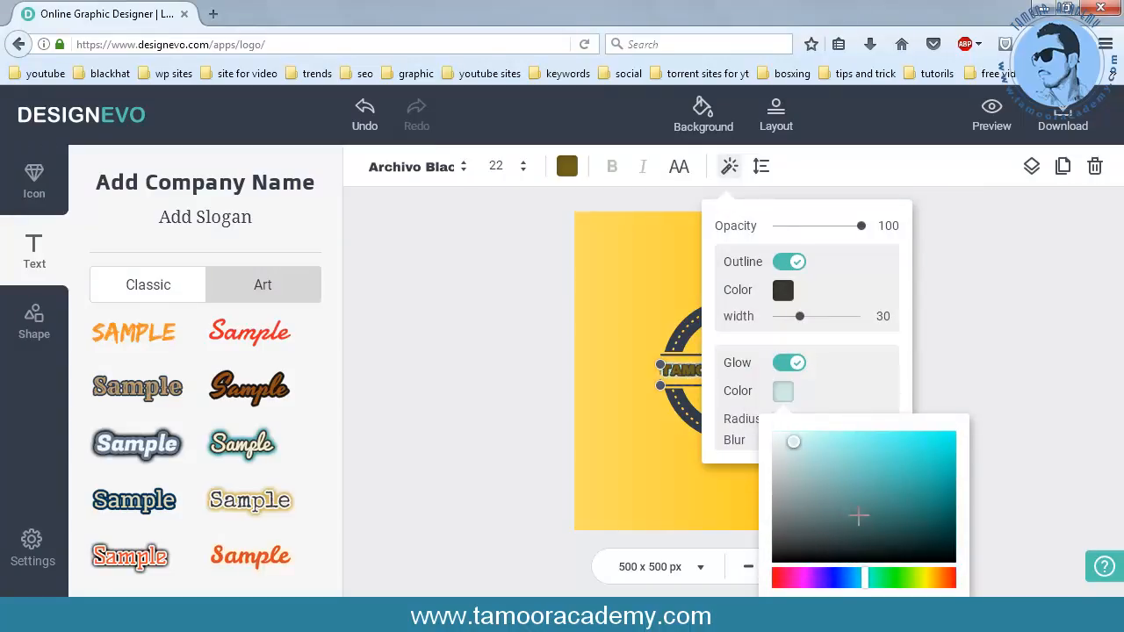
left_click(938, 438)
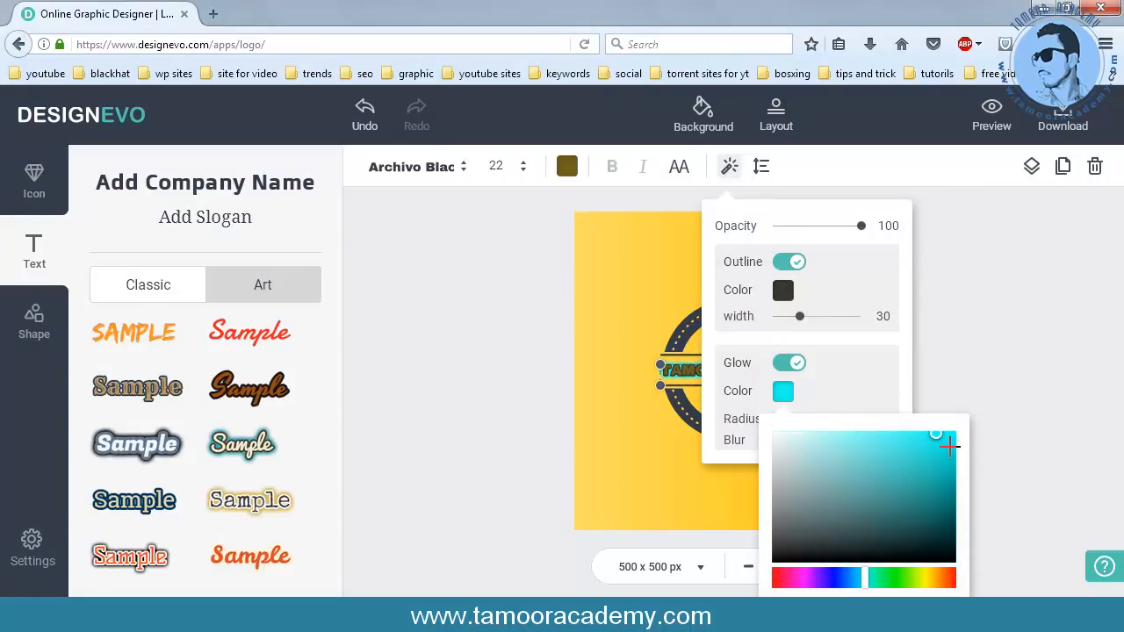
left_click(773, 559)
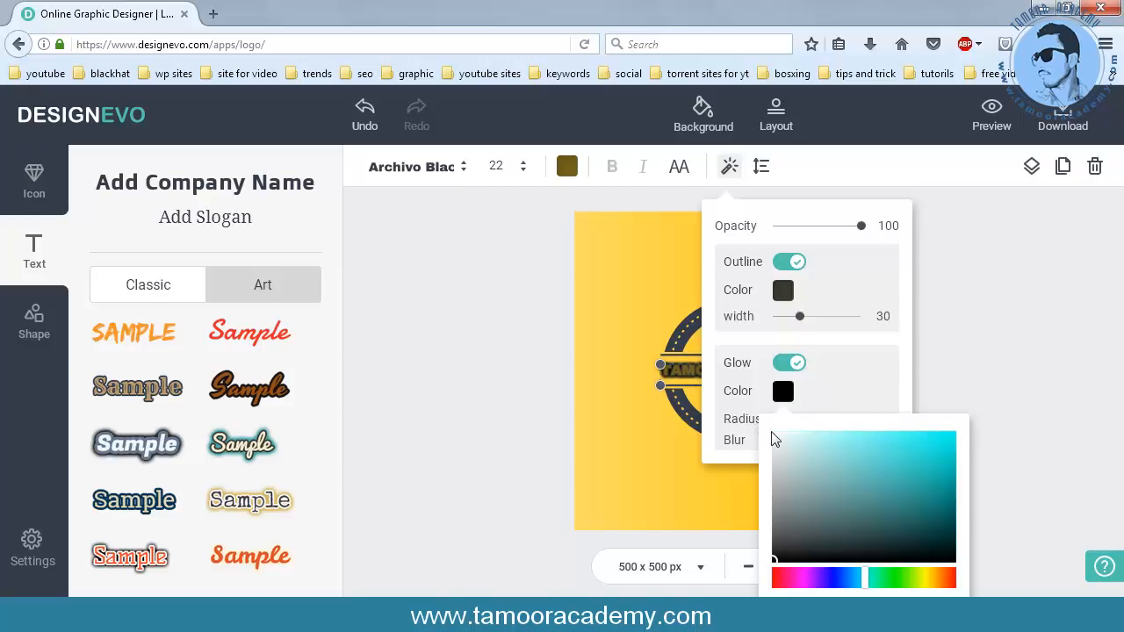
left_click(971, 369)
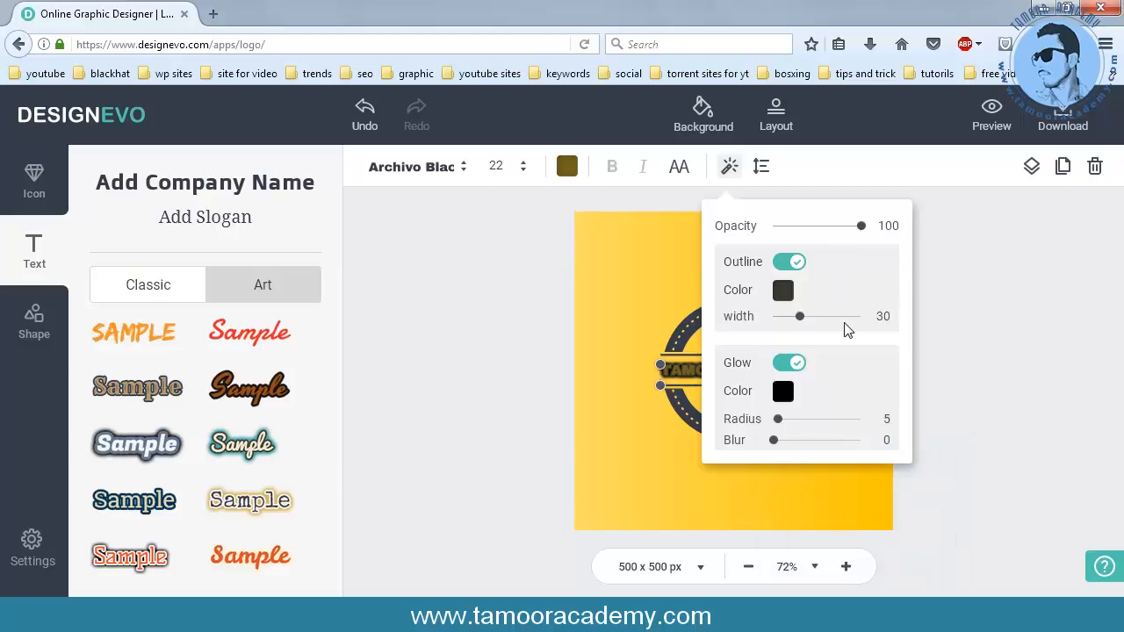
mouse_move(808, 321)
left_mouse_down()
mouse_move(844, 321)
mouse_move(791, 326)
left_mouse_up()
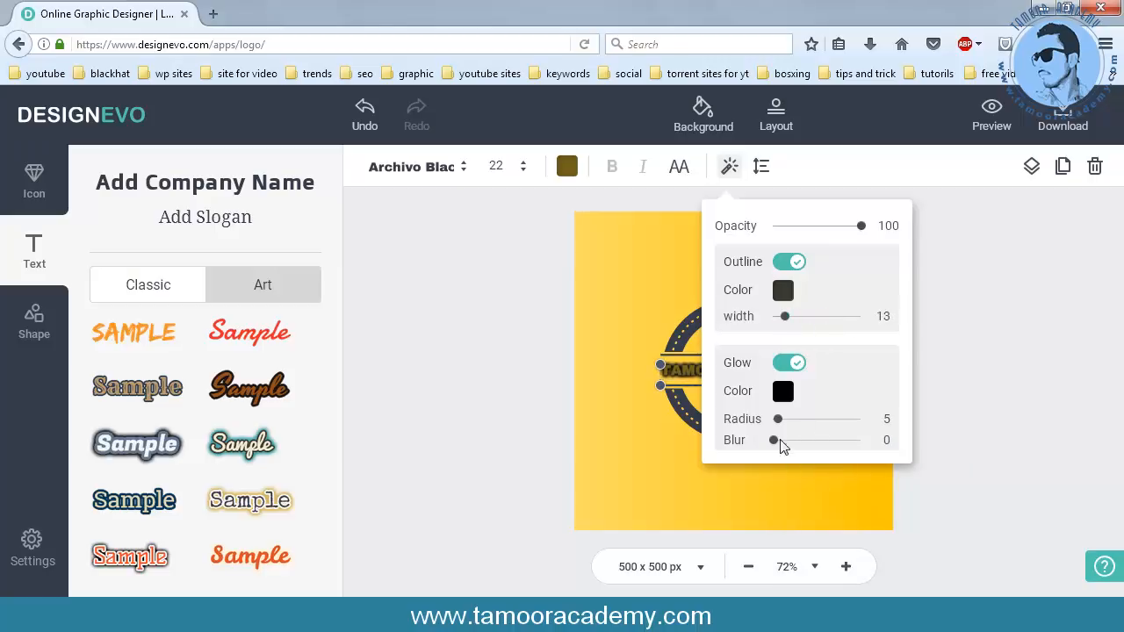
left_click(570, 342)
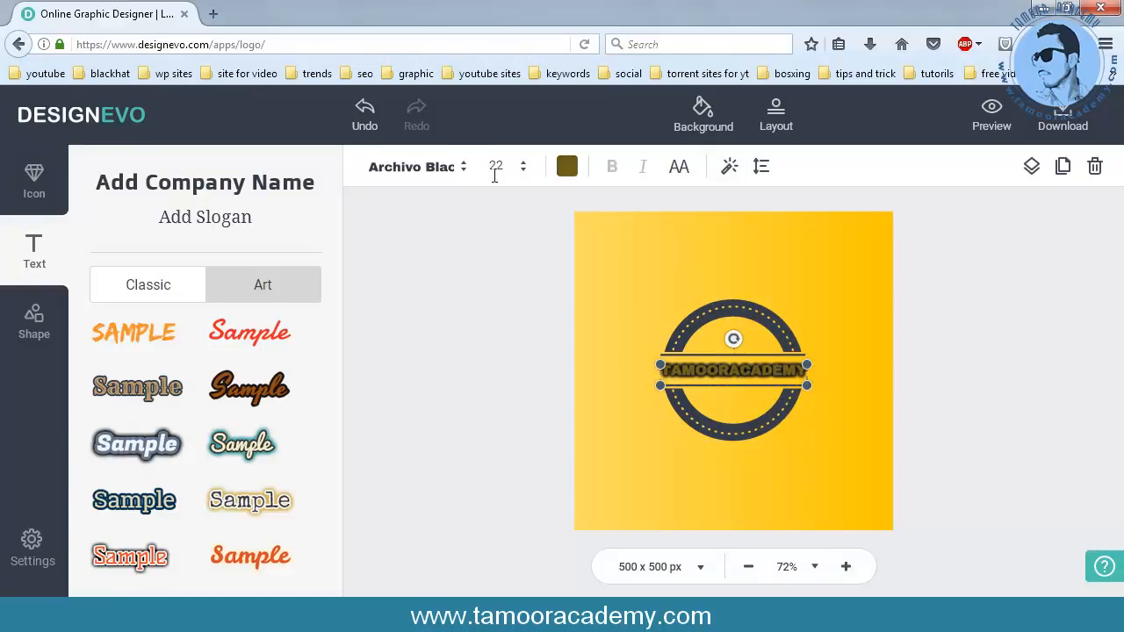
Recolour the "TAMOORACADEMY" text near-white, FCFCFC.
left_click(566, 169)
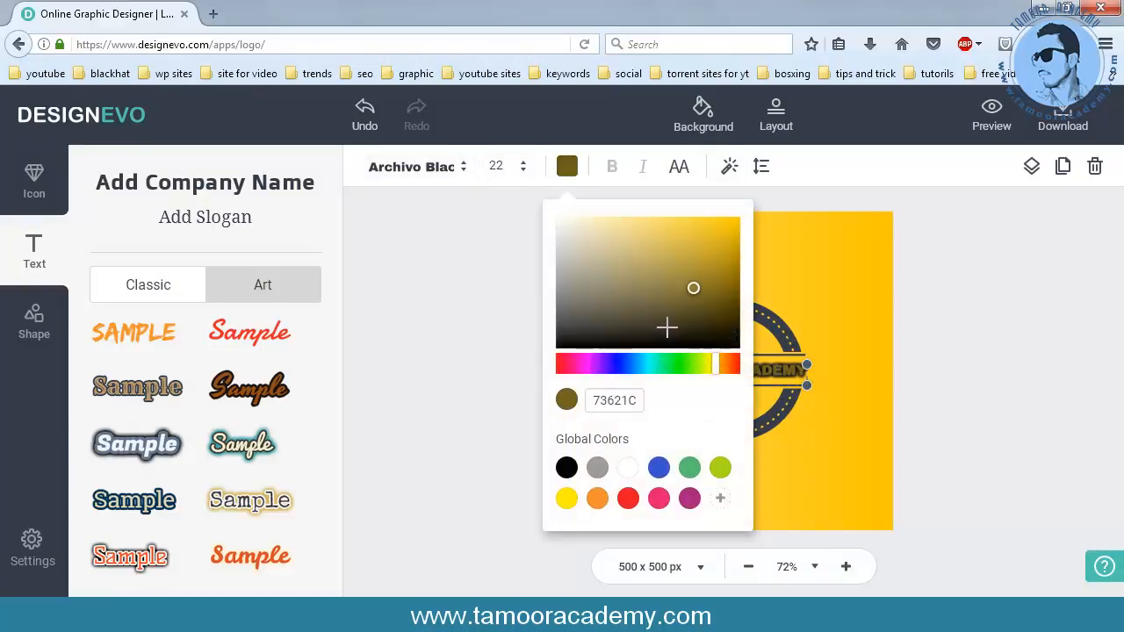
left_click_drag(676, 286, 544, 221)
left_click(447, 286)
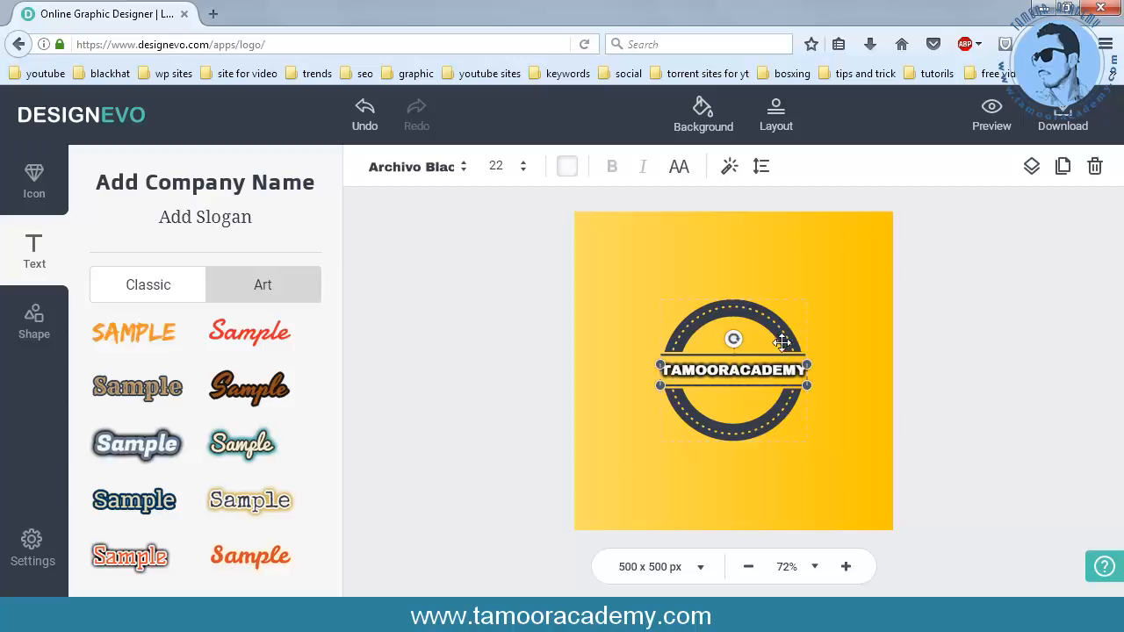
Recolour the round badge solid bright blue, 0061FF.
left_click(772, 330)
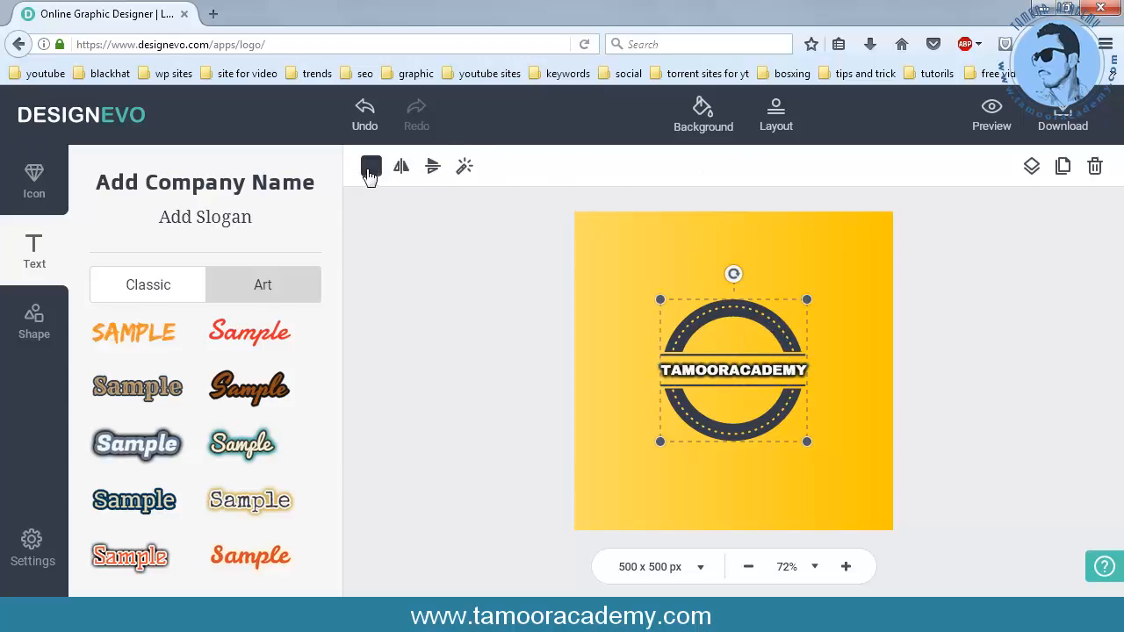
left_click(371, 167)
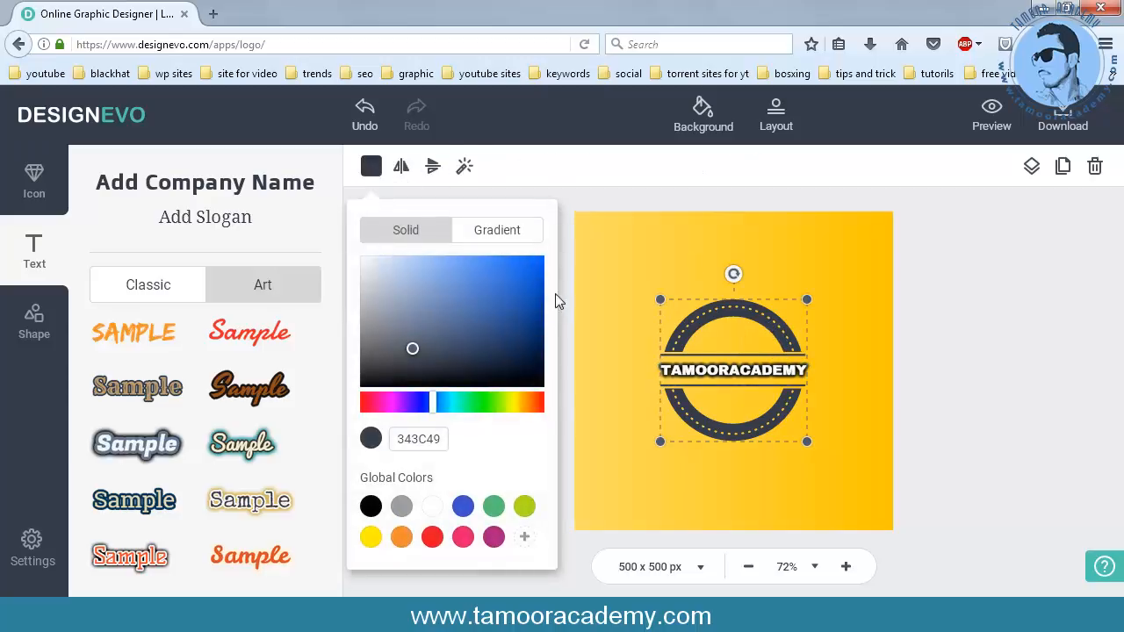
left_click_drag(525, 299, 554, 244)
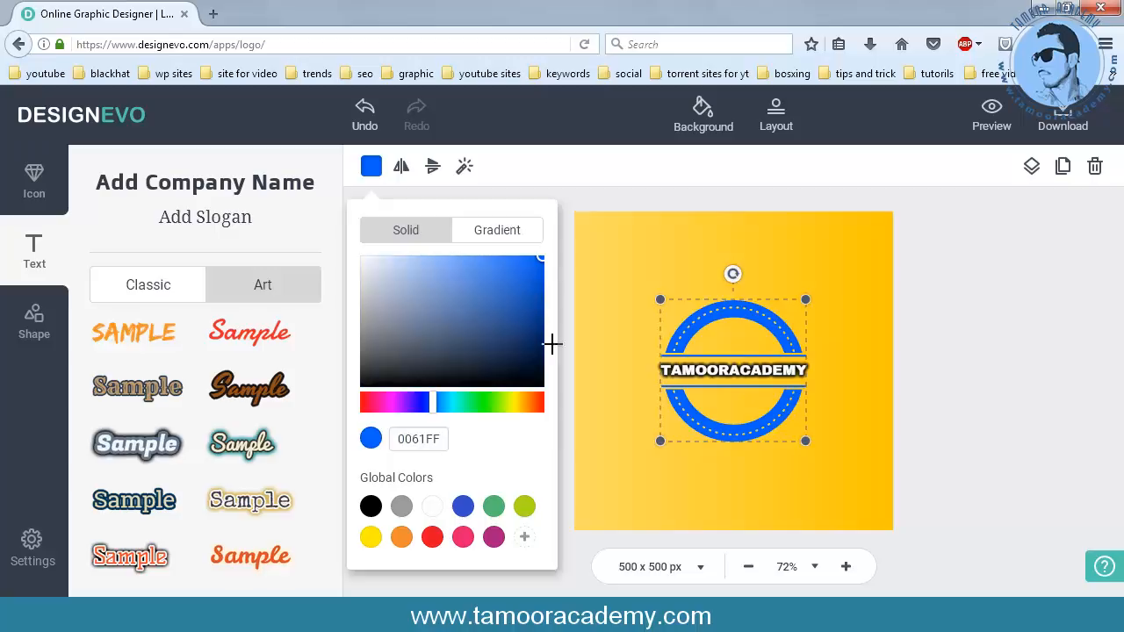
Recolour the "TAMOORACADEMY" text light blue, 21C6FF, and deselect it.
left_click(726, 378)
left_click(713, 378)
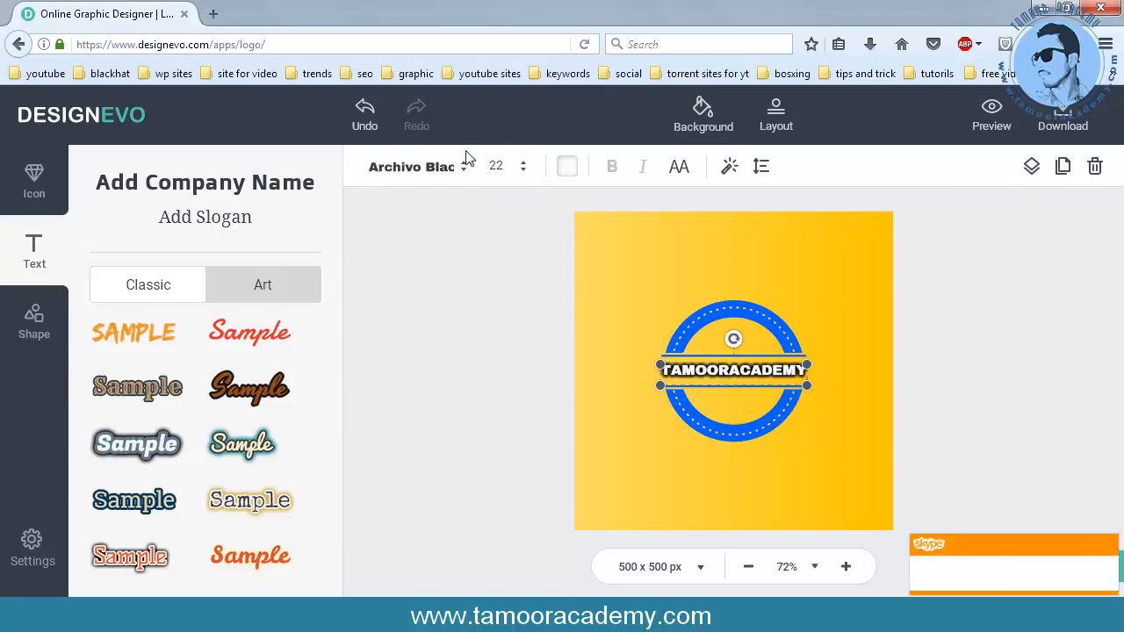
left_click(566, 167)
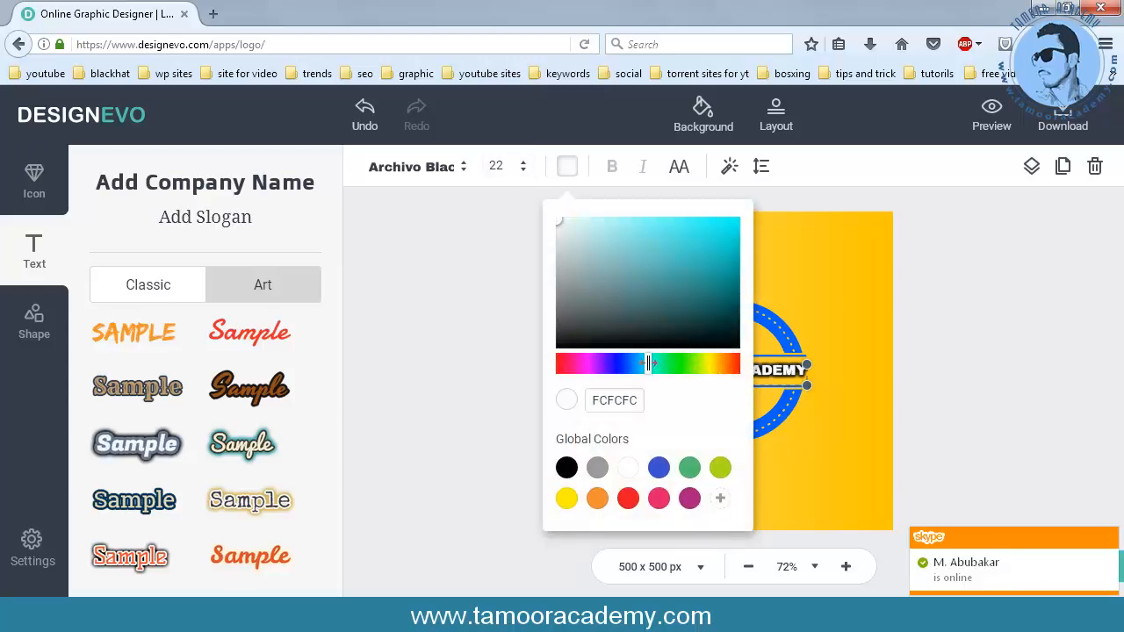
left_click_drag(649, 362, 626, 367)
left_click(742, 248)
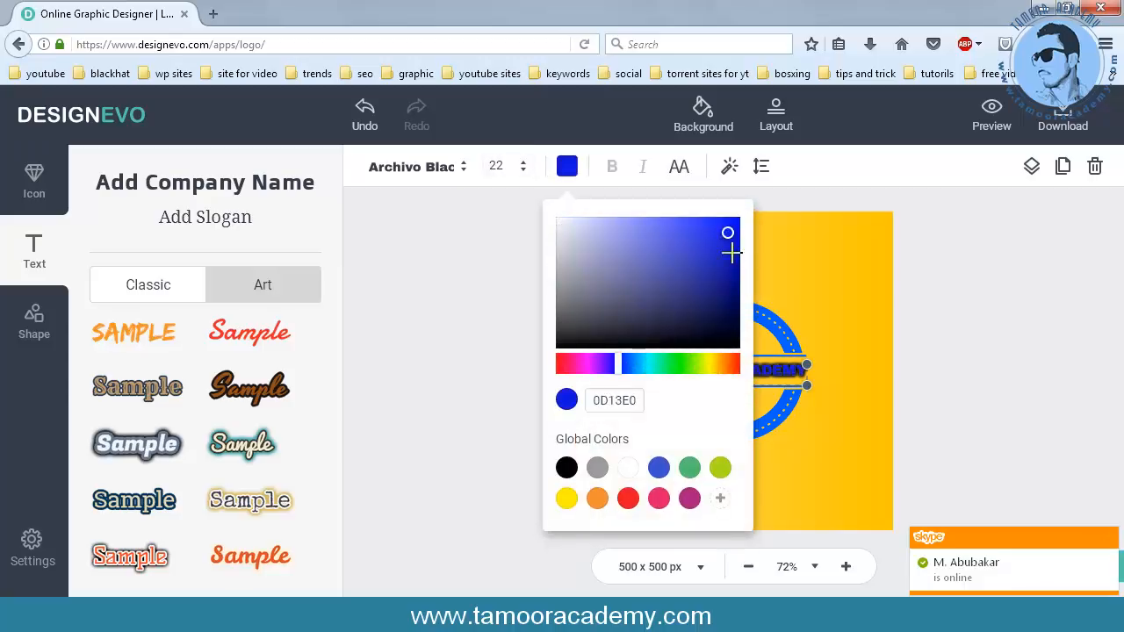
left_click(718, 262)
left_click_drag(615, 366, 649, 371)
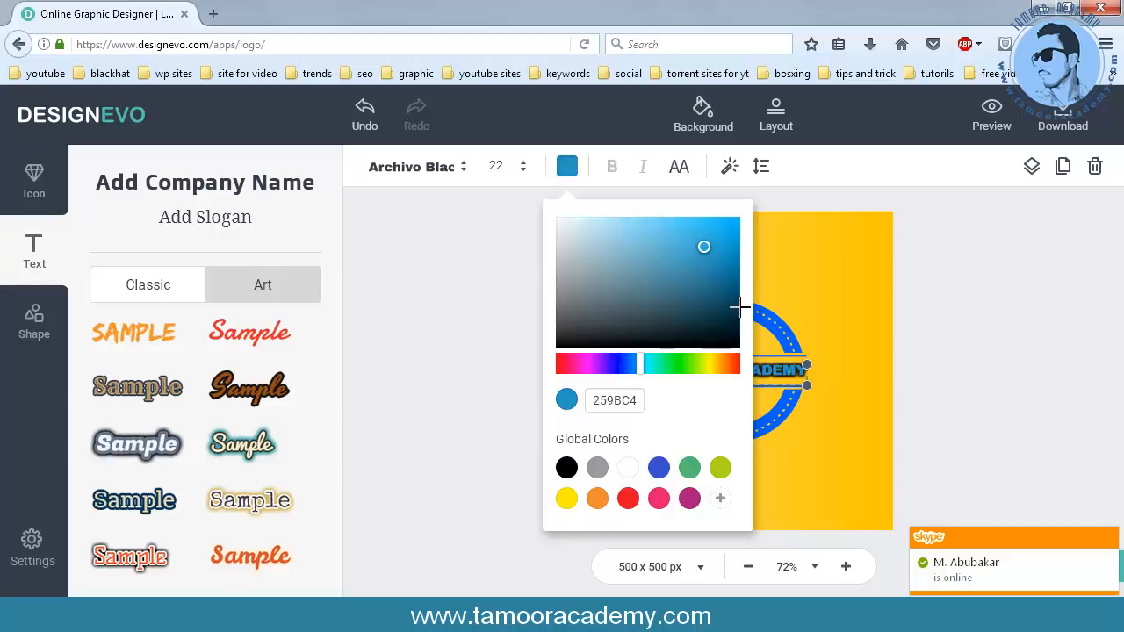
mouse_move(733, 247)
left_mouse_down()
mouse_move(738, 222)
mouse_move(733, 290)
mouse_move(740, 243)
mouse_move(715, 211)
left_mouse_up()
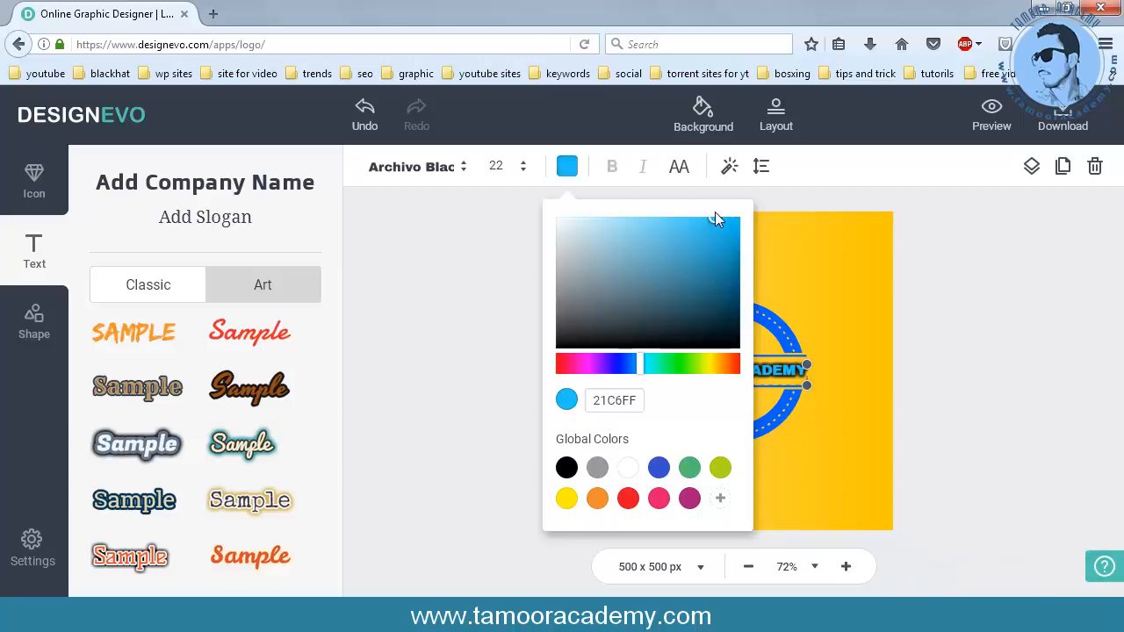
left_click(897, 352)
left_click(981, 337)
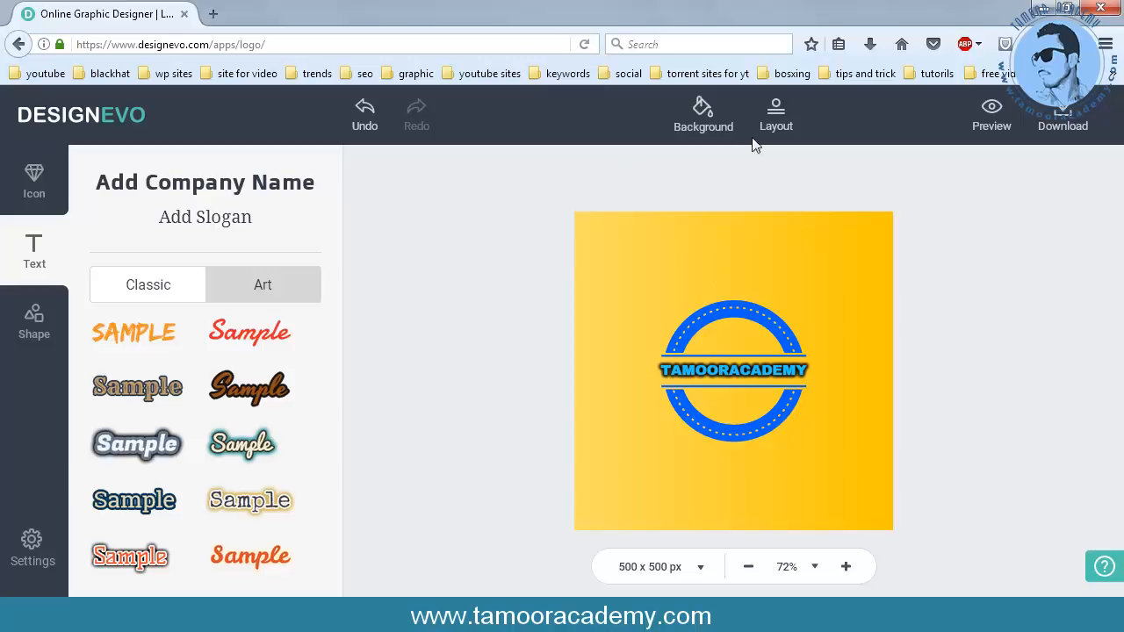
Try each of the four layout presets that arrange the badge and text above, below or beside each other.
left_click(789, 130)
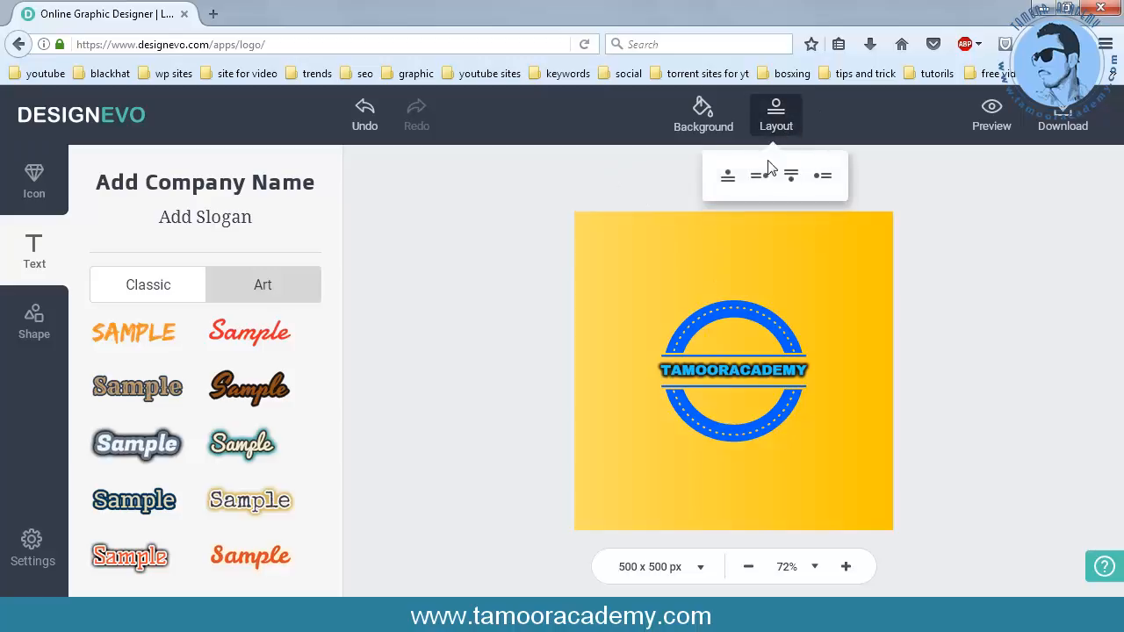
left_click(738, 184)
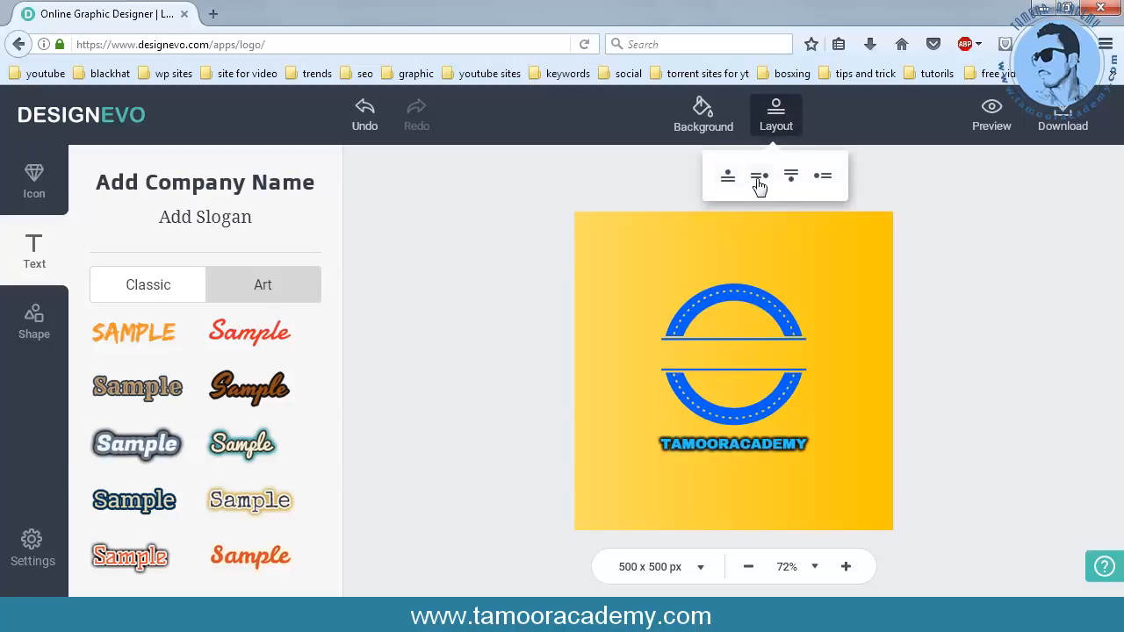
left_click(761, 178)
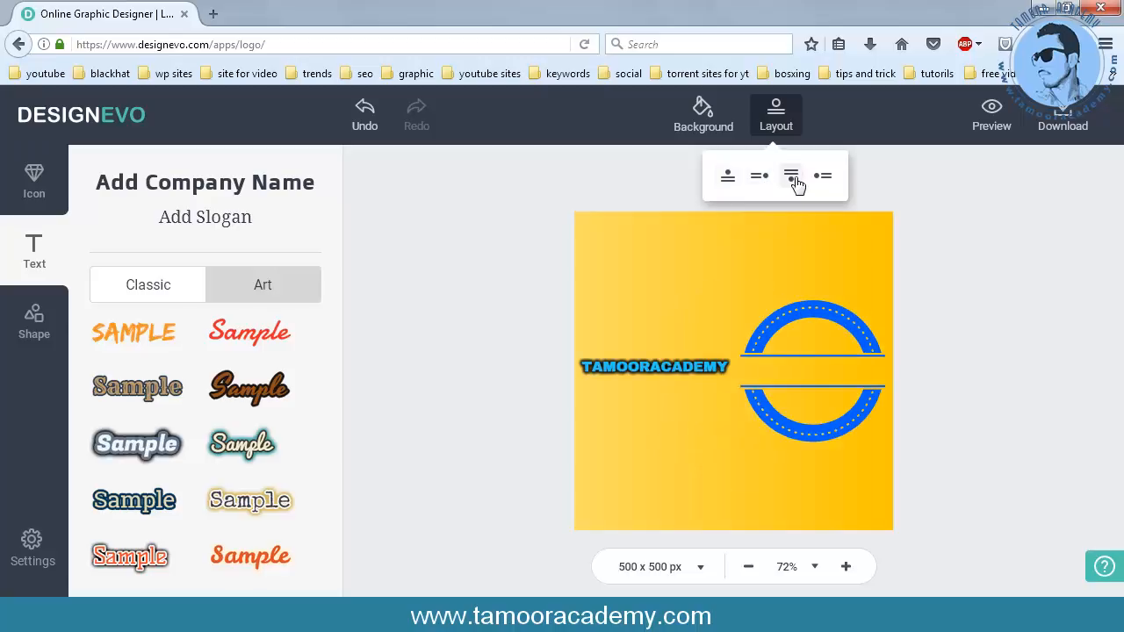
left_click(793, 180)
left_click(824, 179)
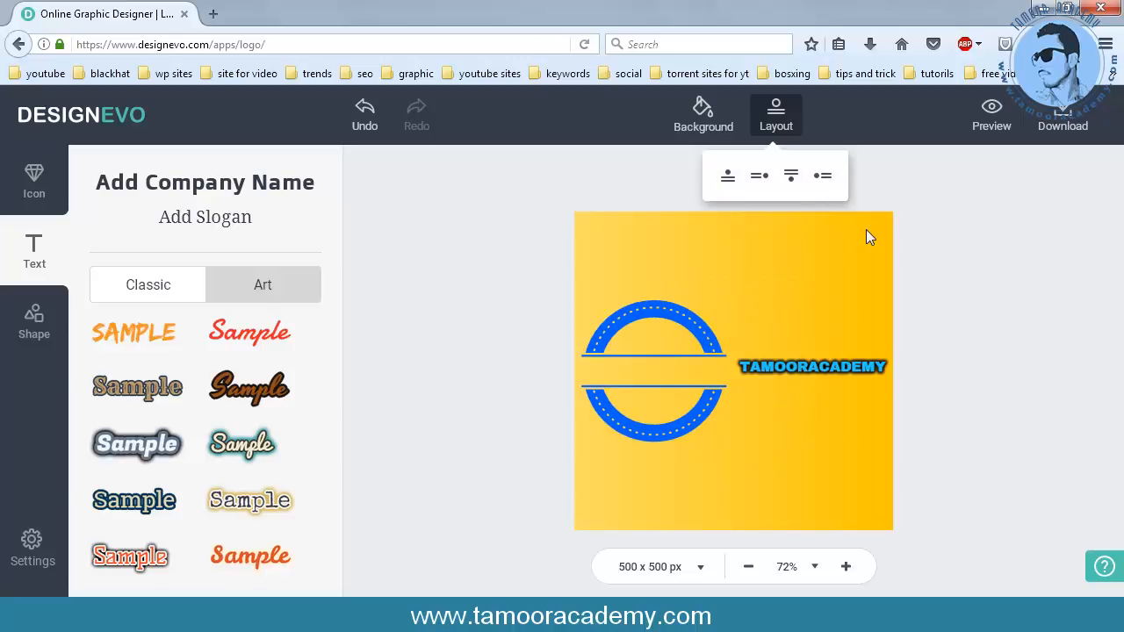
Undo the layout preset changes so the text sits back in the badge's centre band.
key("ctrl+z")
key("ctrl+z")
key("ctrl+z")
key("ctrl+z")
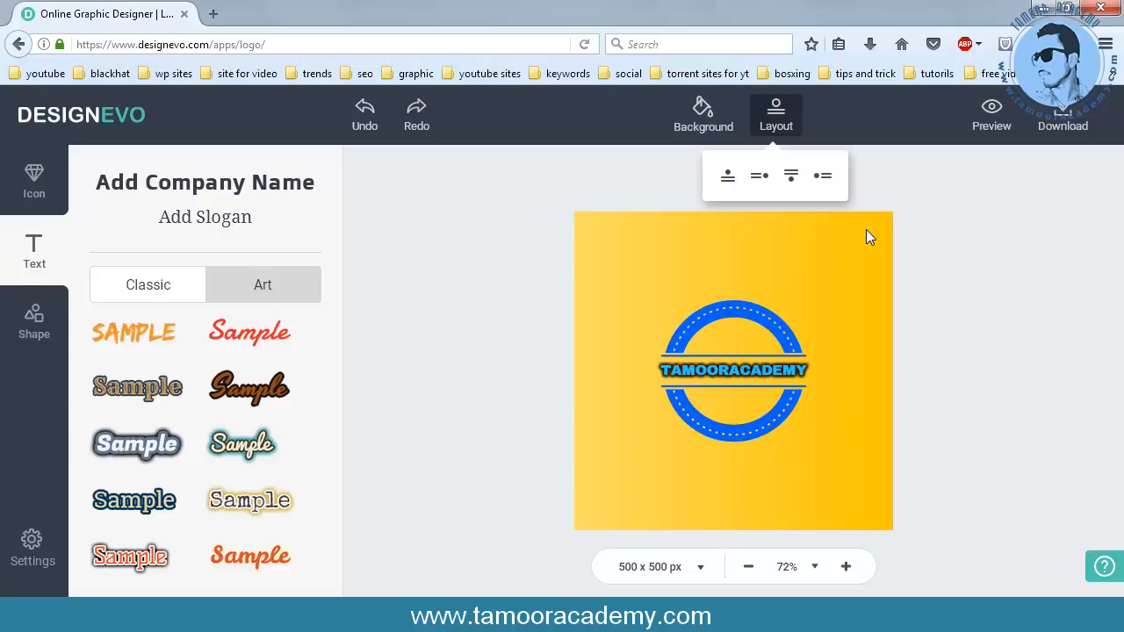
left_click(934, 234)
Try replacing the blue badge with an enlarged double-ring circle badge, and undo the replacement.
left_click(788, 331)
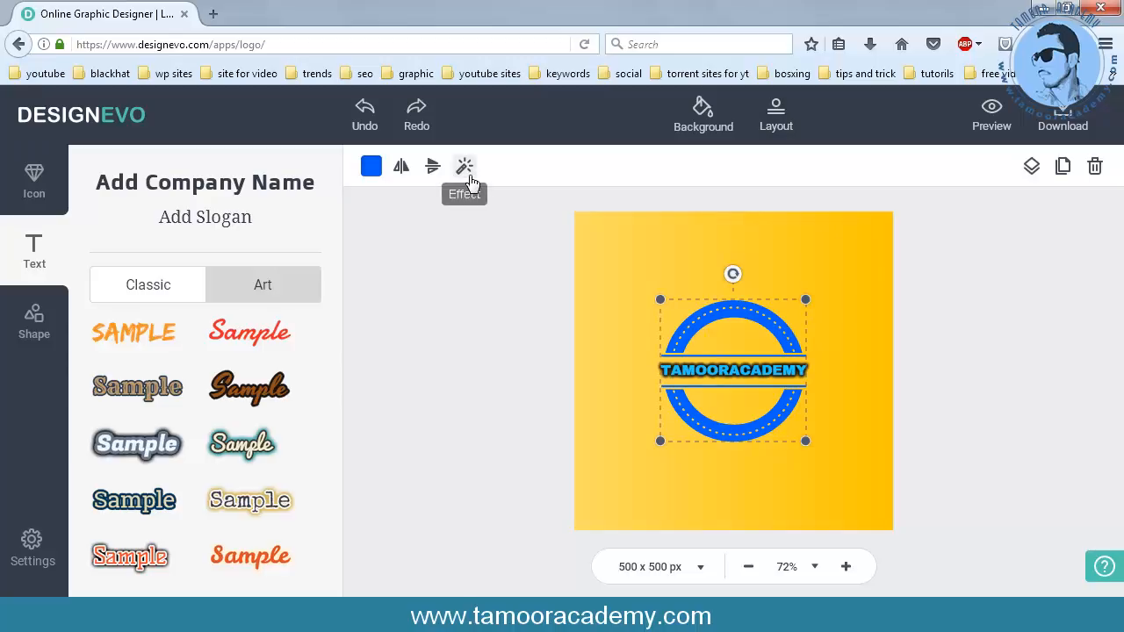
left_click(1032, 167)
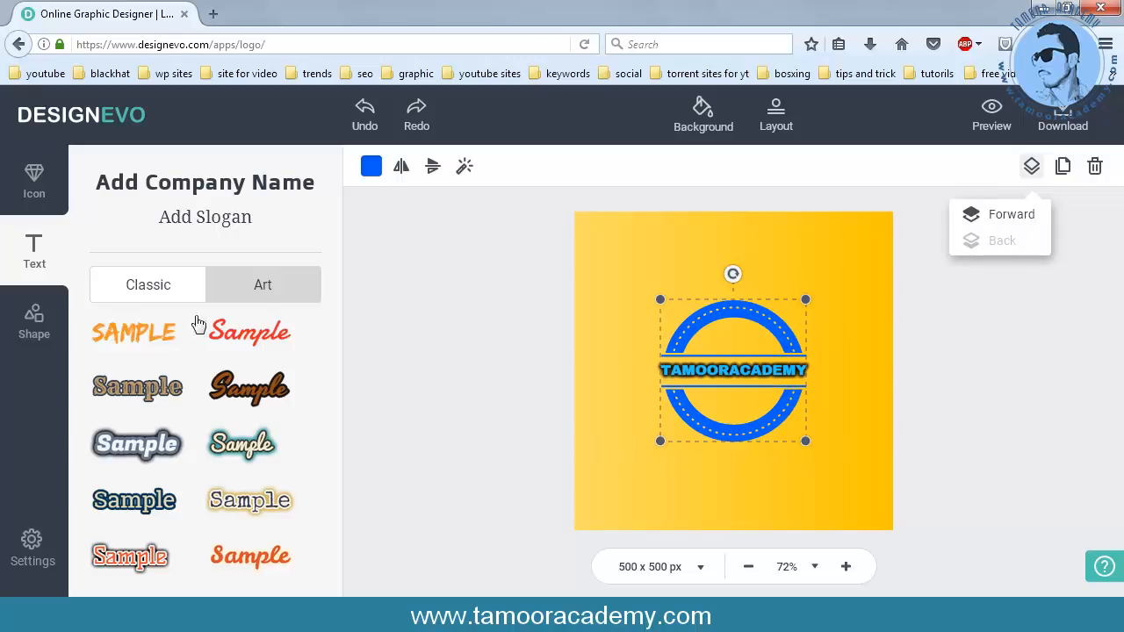
left_click(39, 329)
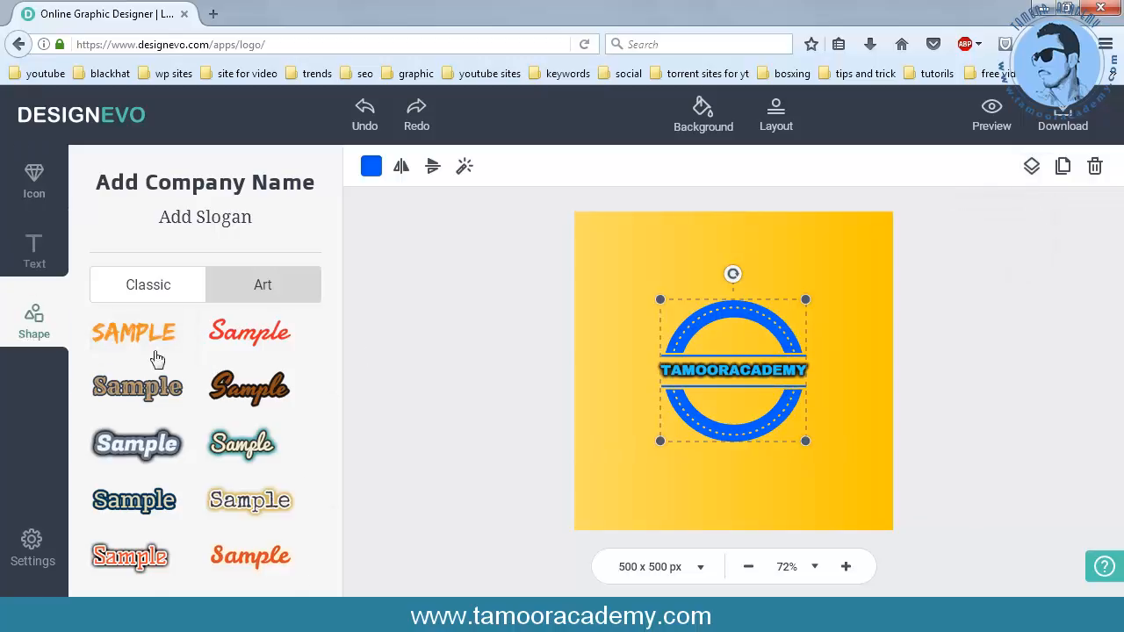
left_click(221, 358)
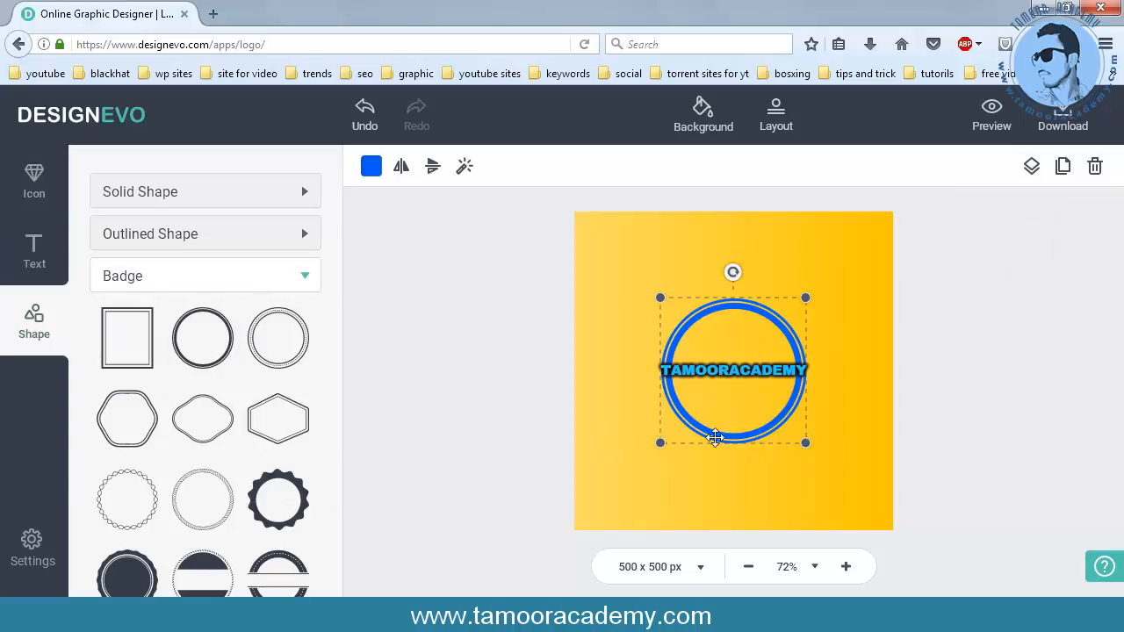
left_click_drag(661, 443, 617, 488)
left_click_drag(685, 466, 743, 426)
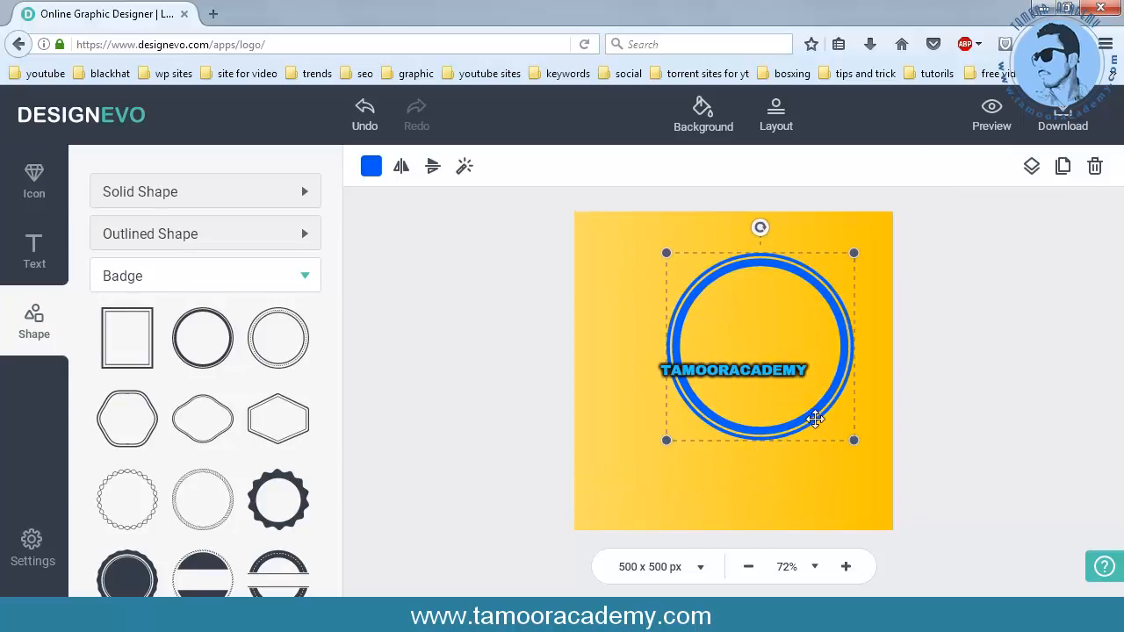
key("ctrl+z")
key("ctrl+z")
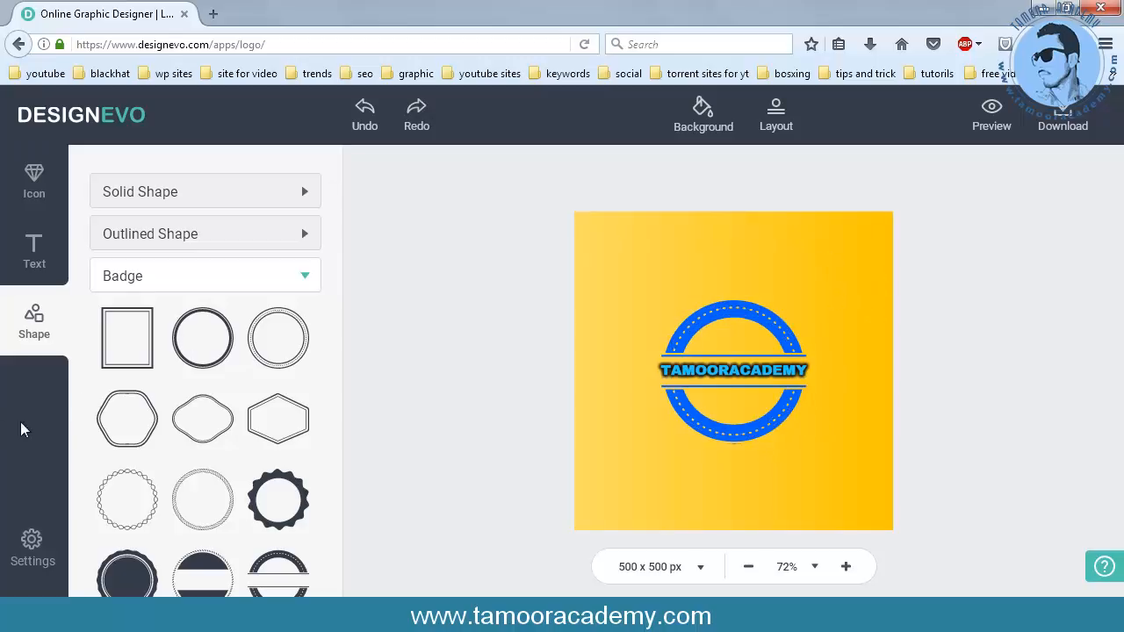
Try an enlarged double-line rectangular badge sent back behind the text, and delete it.
left_click(127, 338)
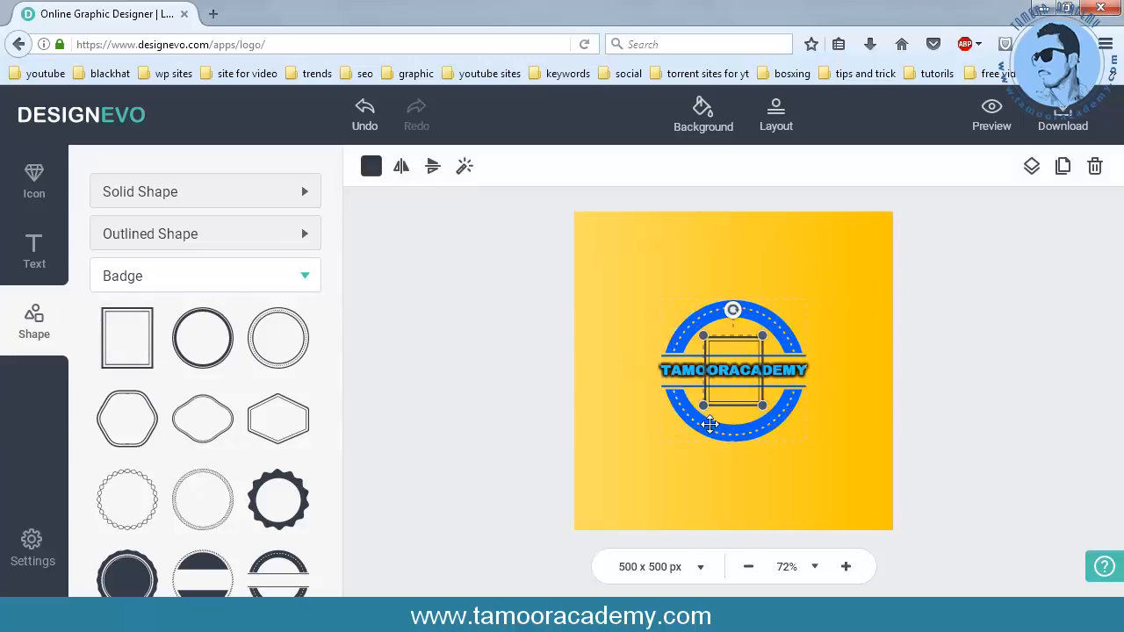
mouse_move(704, 406)
left_mouse_down()
mouse_move(623, 475)
mouse_move(720, 421)
left_mouse_up()
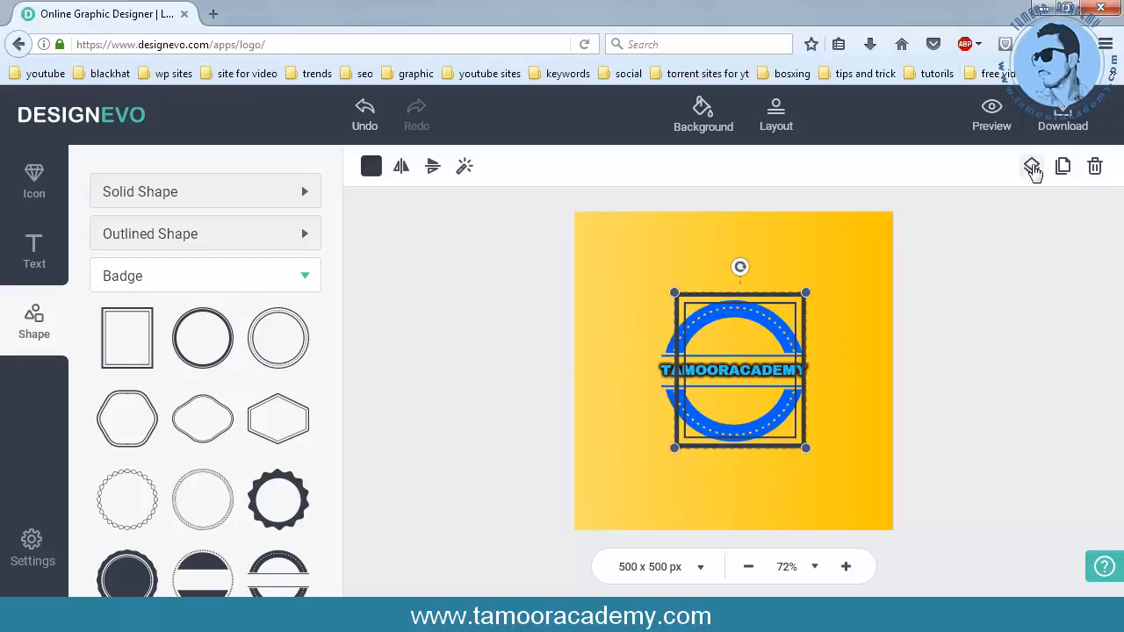
left_click(1031, 167)
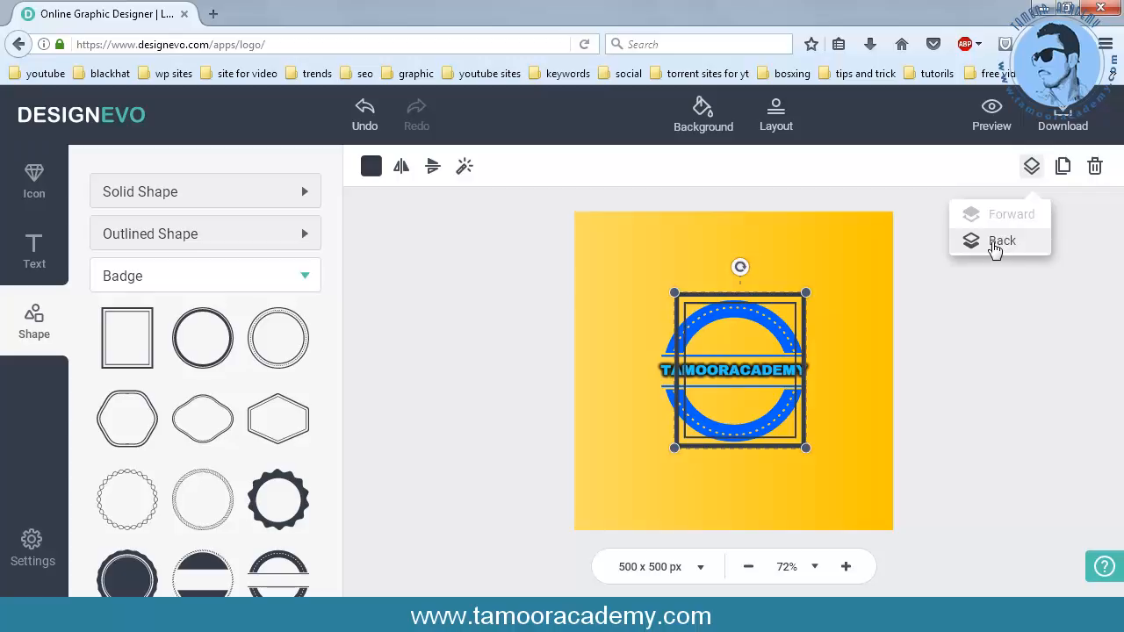
left_click(998, 243)
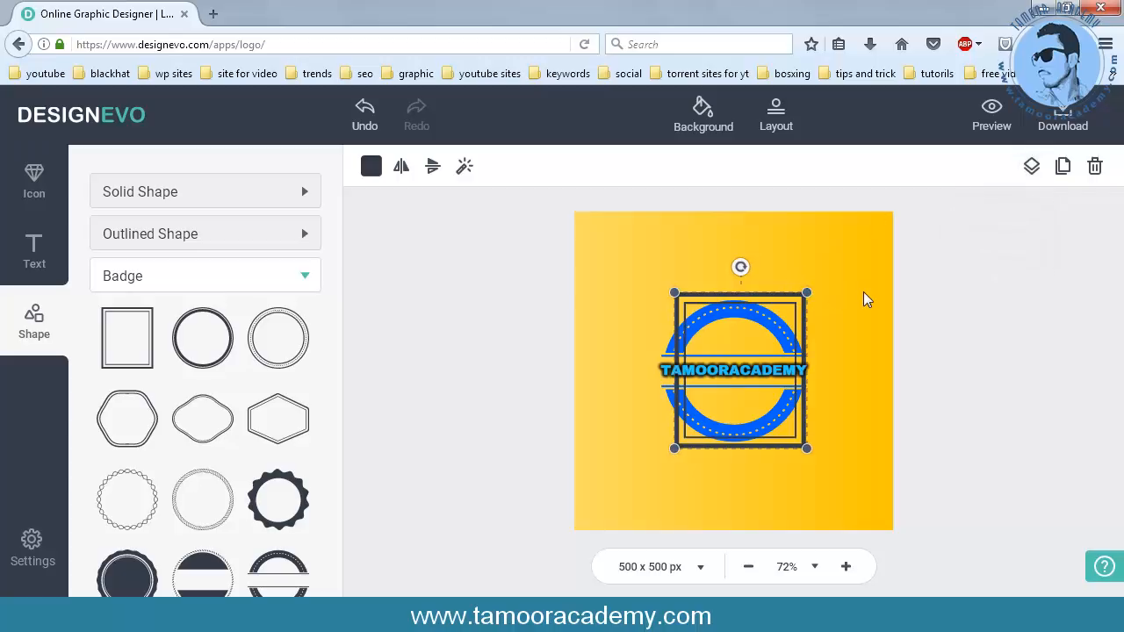
key("Delete")
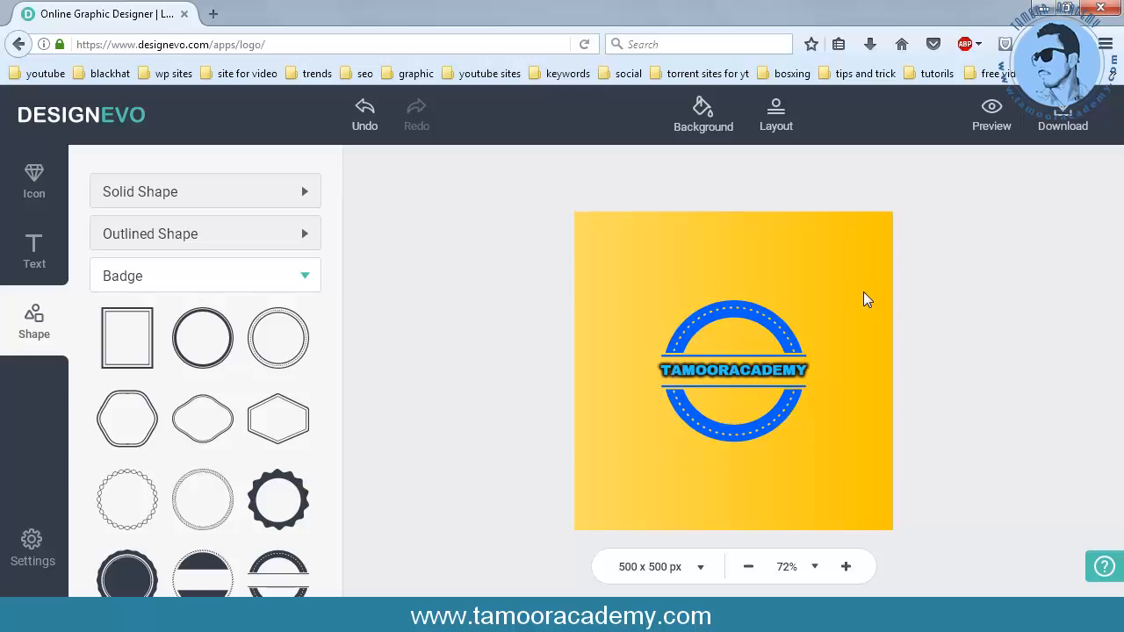
Preview the logo on the business card, letterhead, notebook, laptop, T-shirt and office wall mockups, and close the preview.
left_click(989, 123)
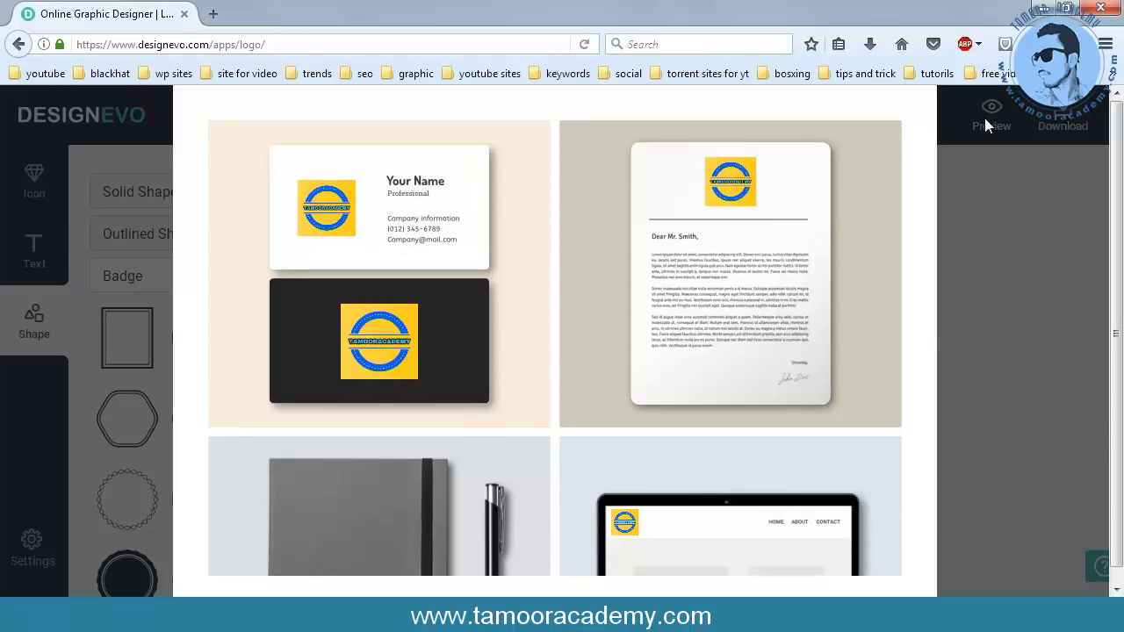
scroll(721, 277, "down", 2)
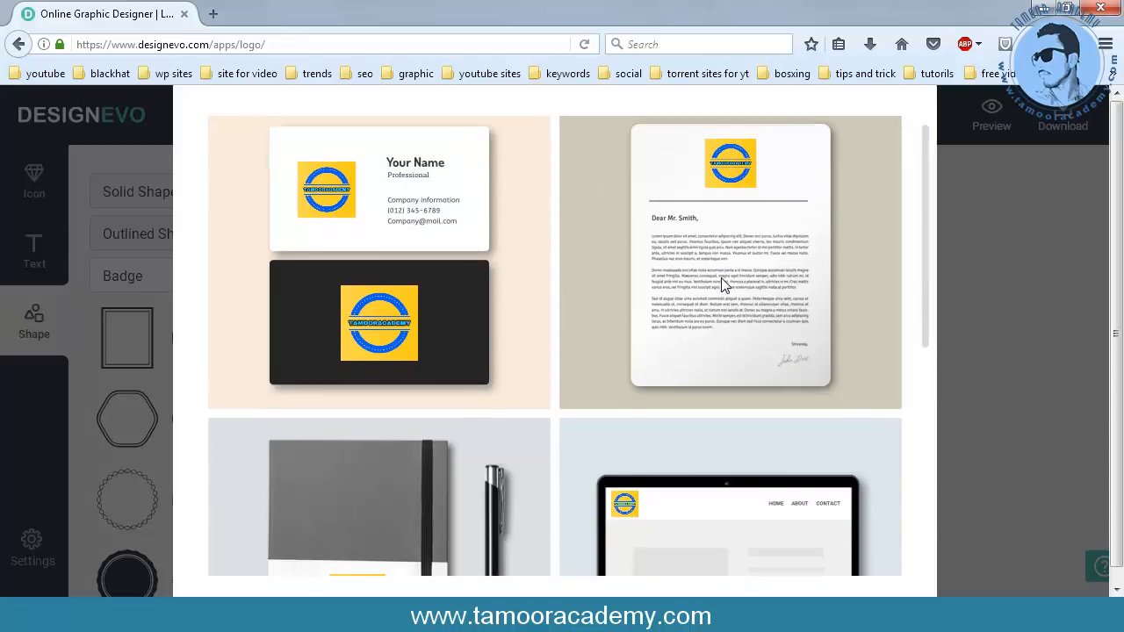
scroll(703, 285, "down", 1)
scroll(697, 290, "down", 2)
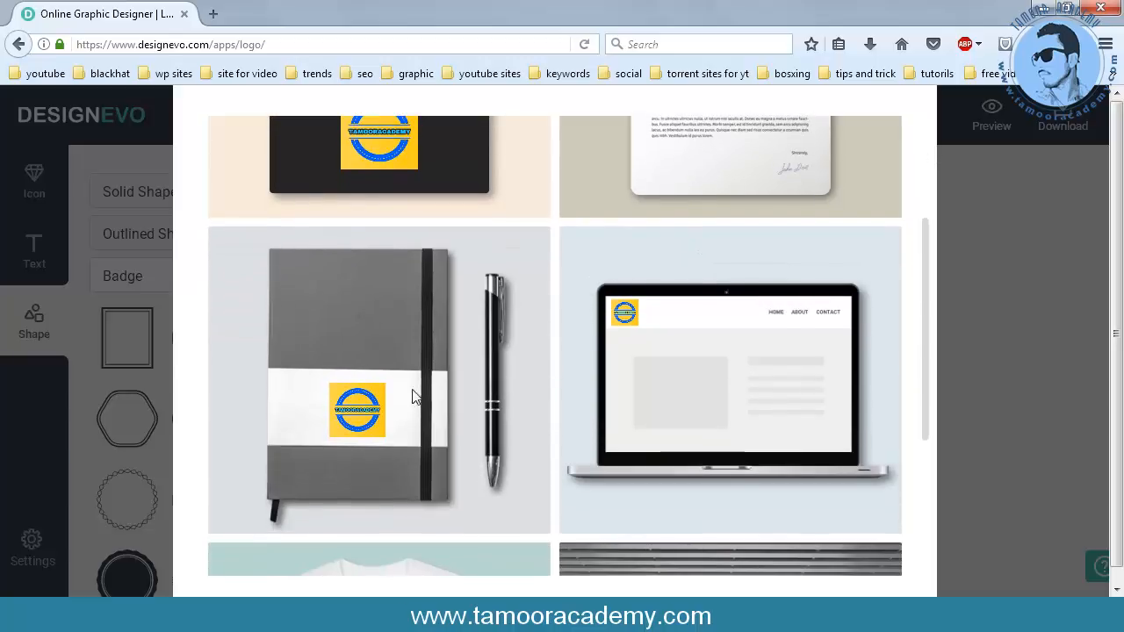
scroll(492, 391, "down", 2)
scroll(495, 364, "down", 2)
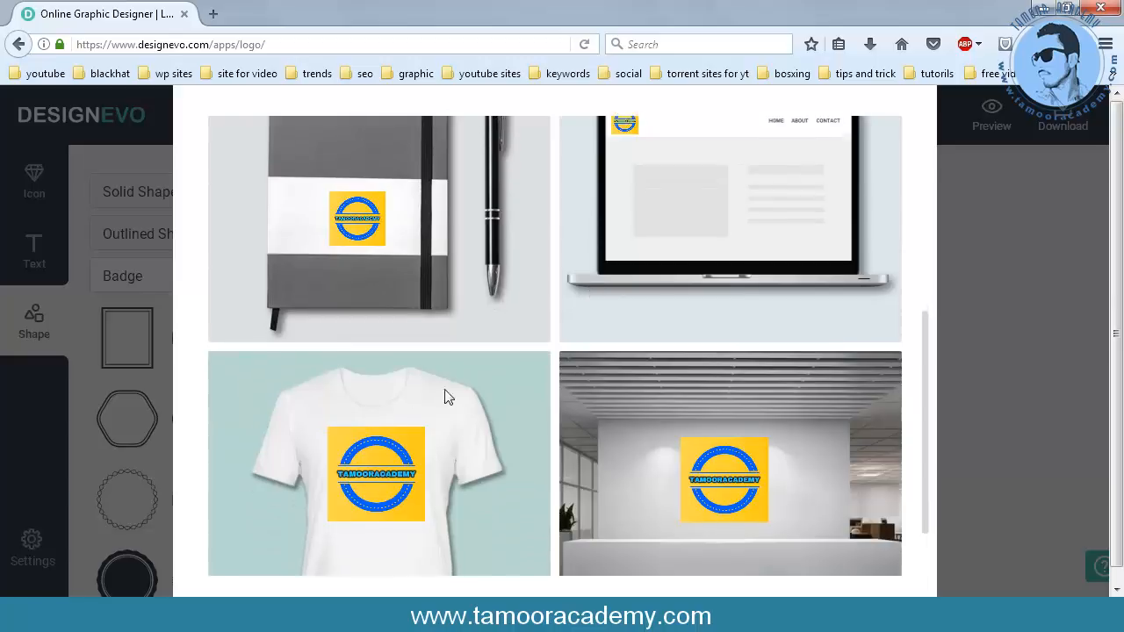
scroll(653, 408, "down", 2)
scroll(664, 418, "down", 1)
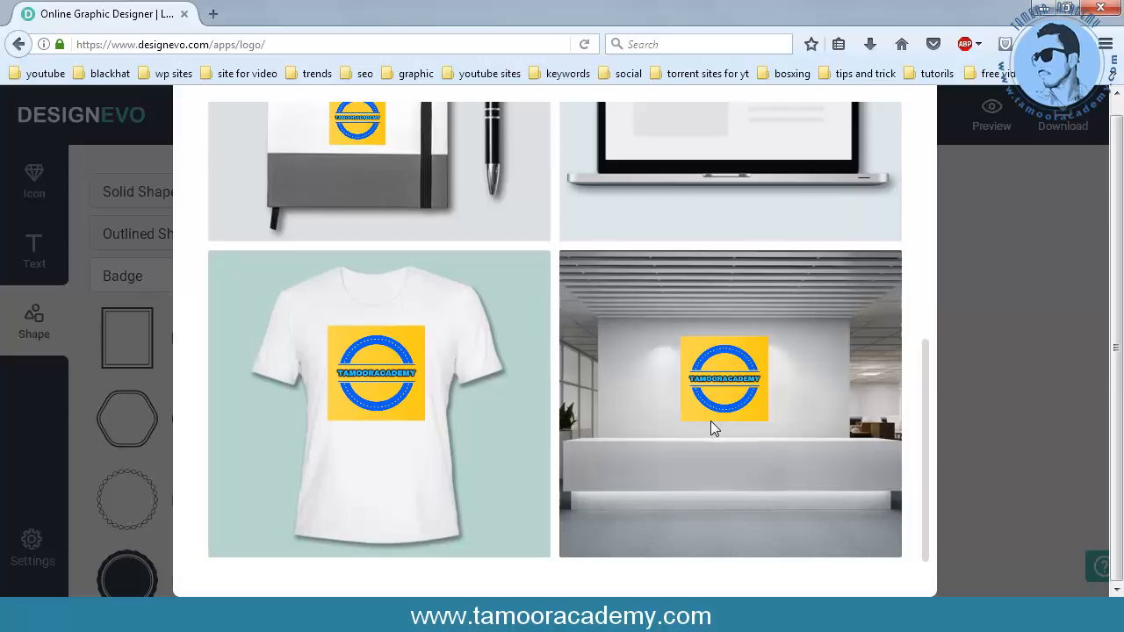
scroll(715, 387, "up", 4)
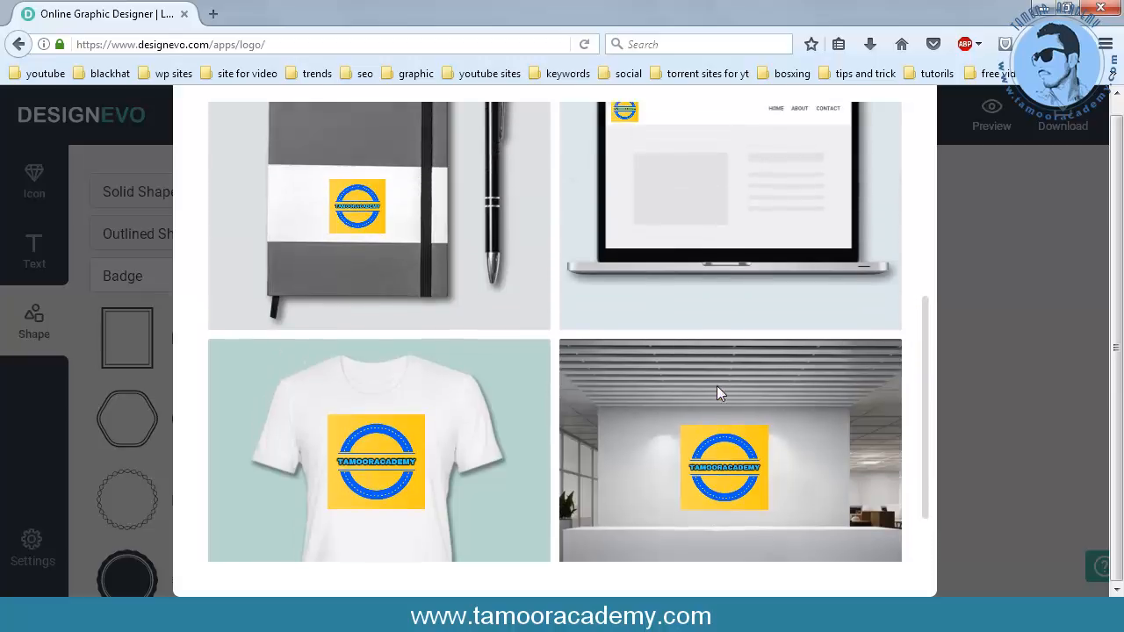
scroll(712, 384, "up", 3)
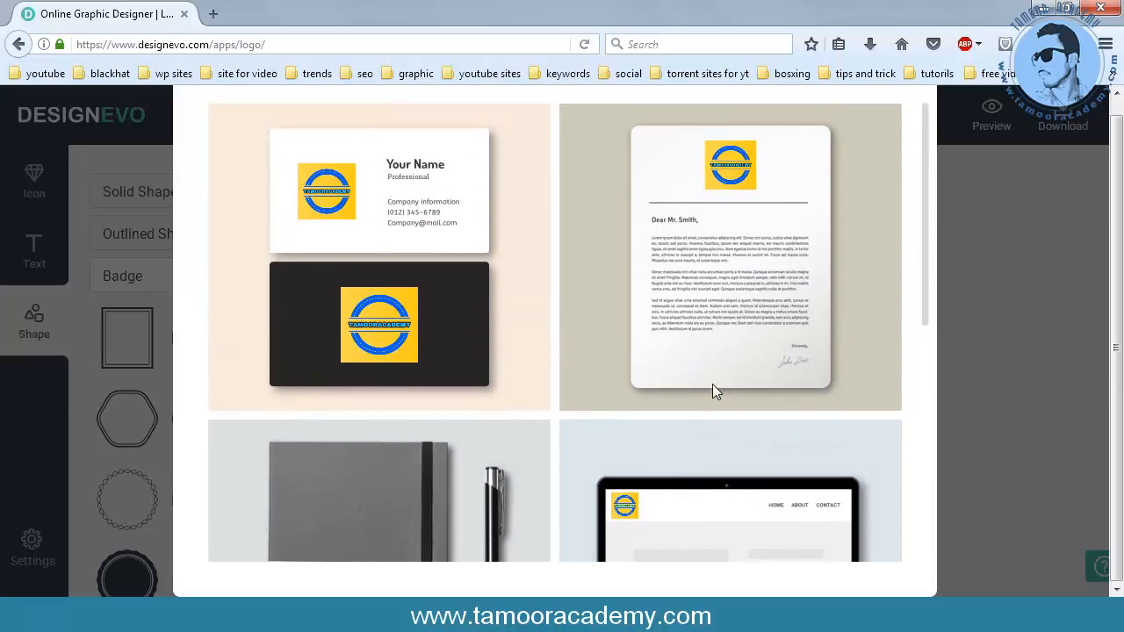
key("Escape")
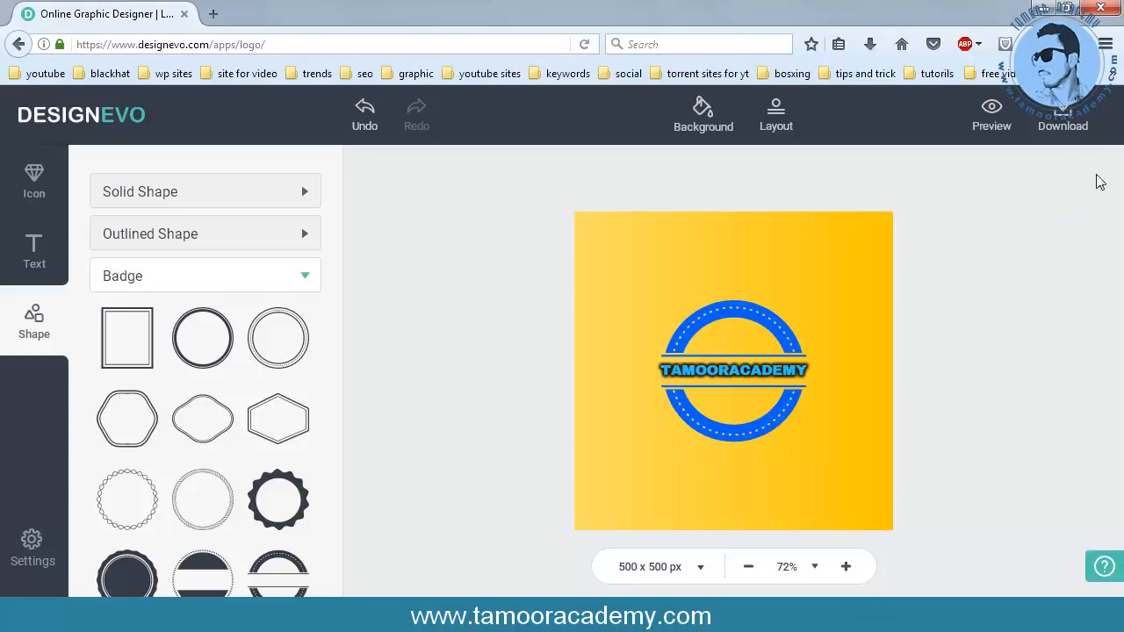
Download the logo for free by agreeing to give credit, and save the designevo.zip archive.
left_click(1065, 118)
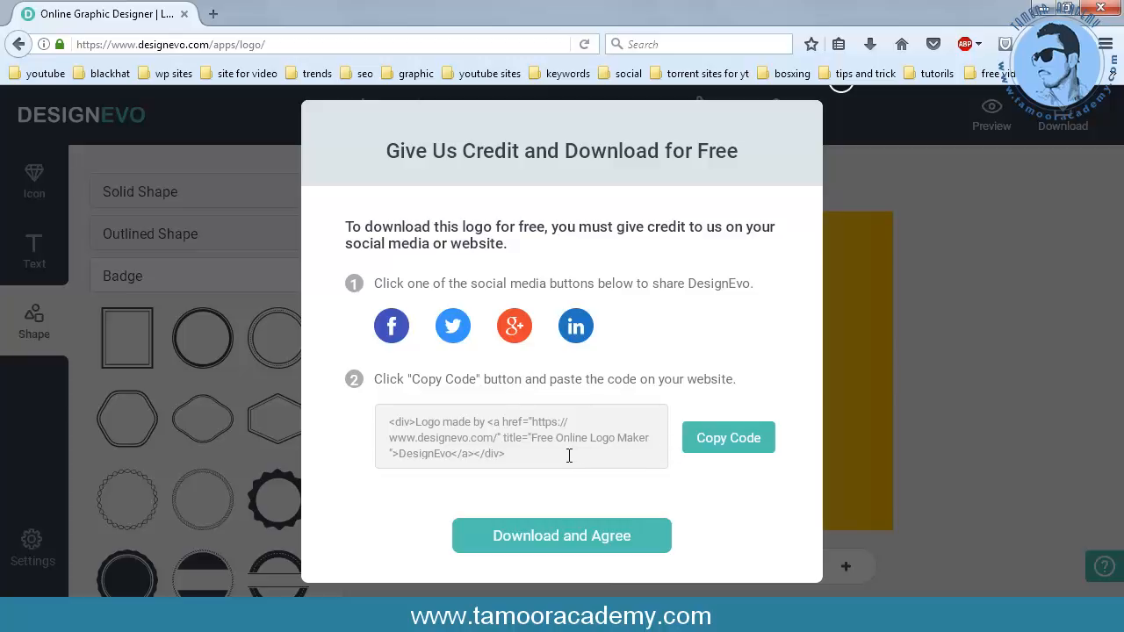
left_click(540, 539)
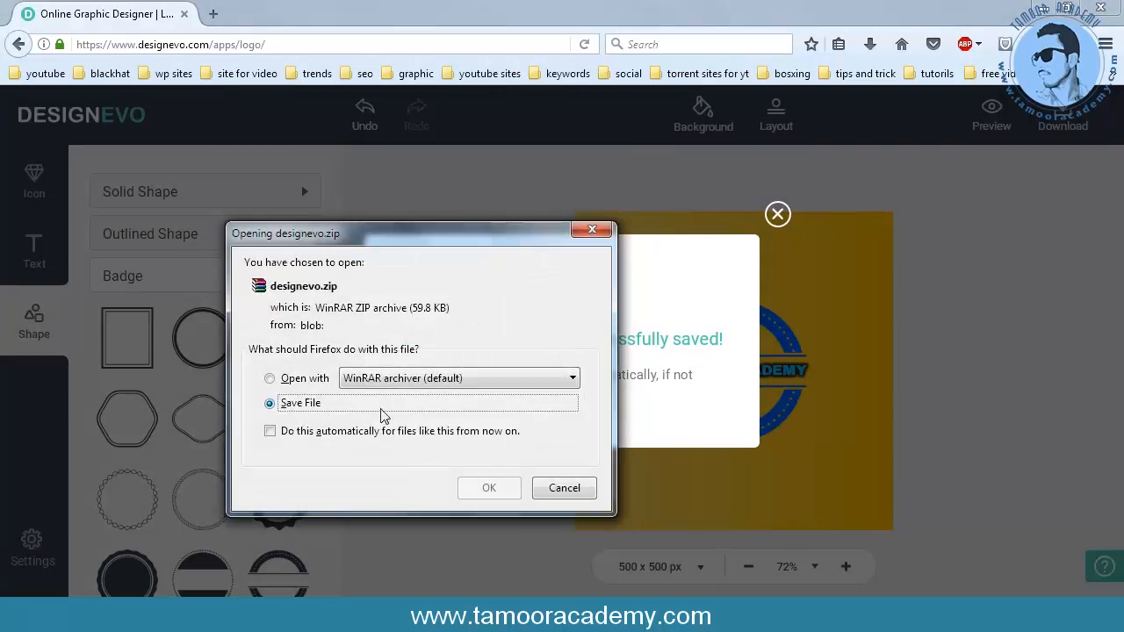
left_click(492, 487)
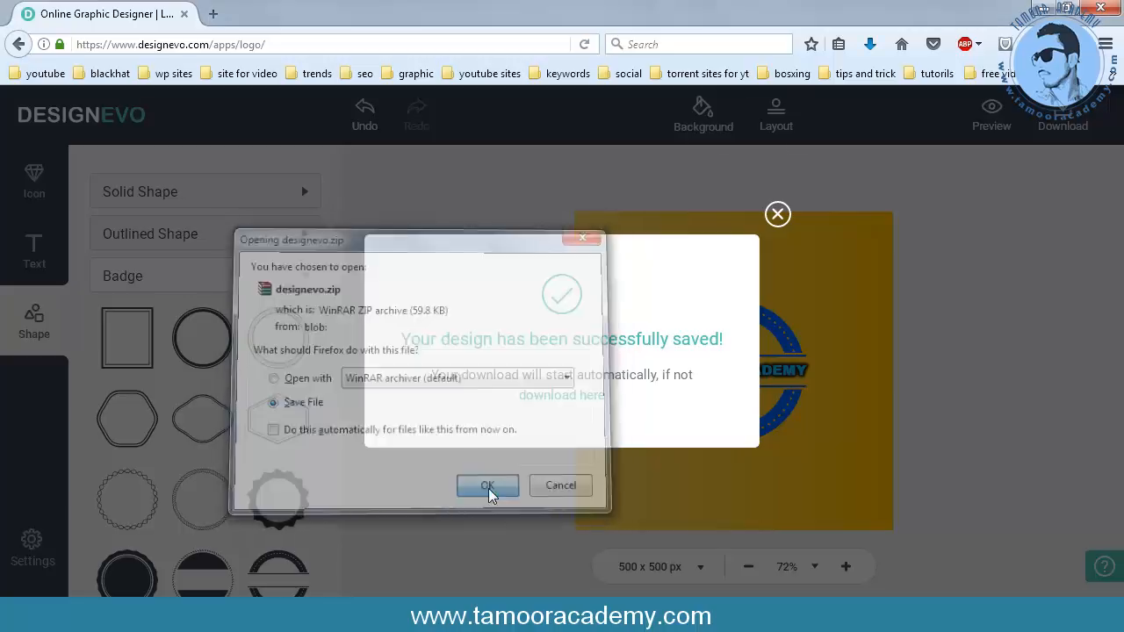
Show the downloaded designevo(1).zip in its Windows Explorer folder and extract it to a designevo(1) folder.
left_click(870, 44)
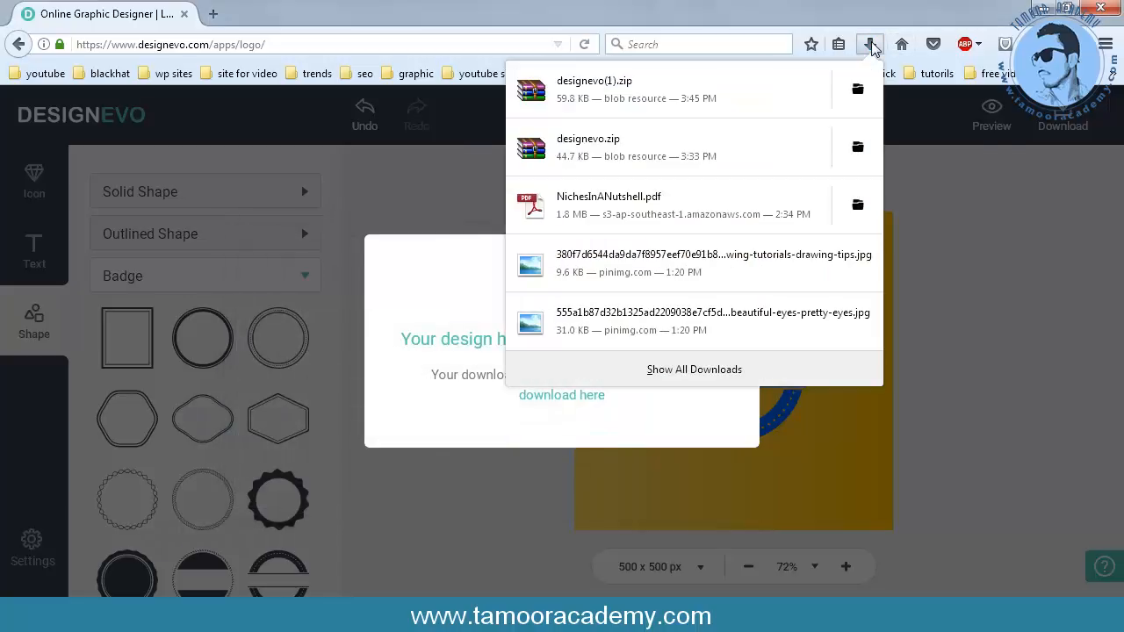
left_click(853, 86)
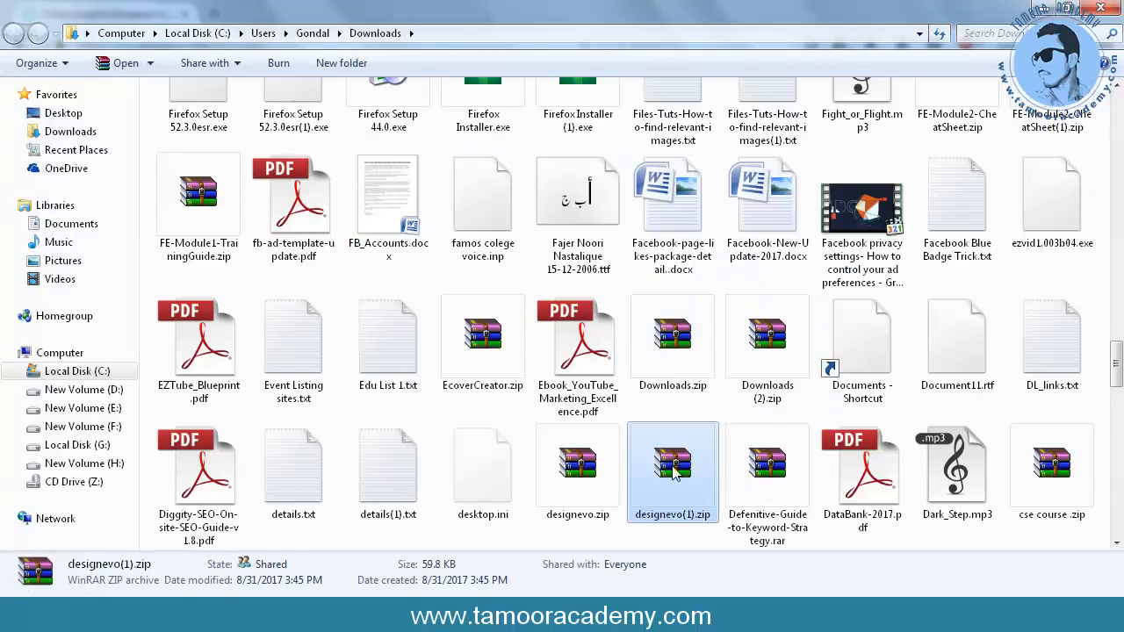
right_click(675, 470)
left_click(793, 192)
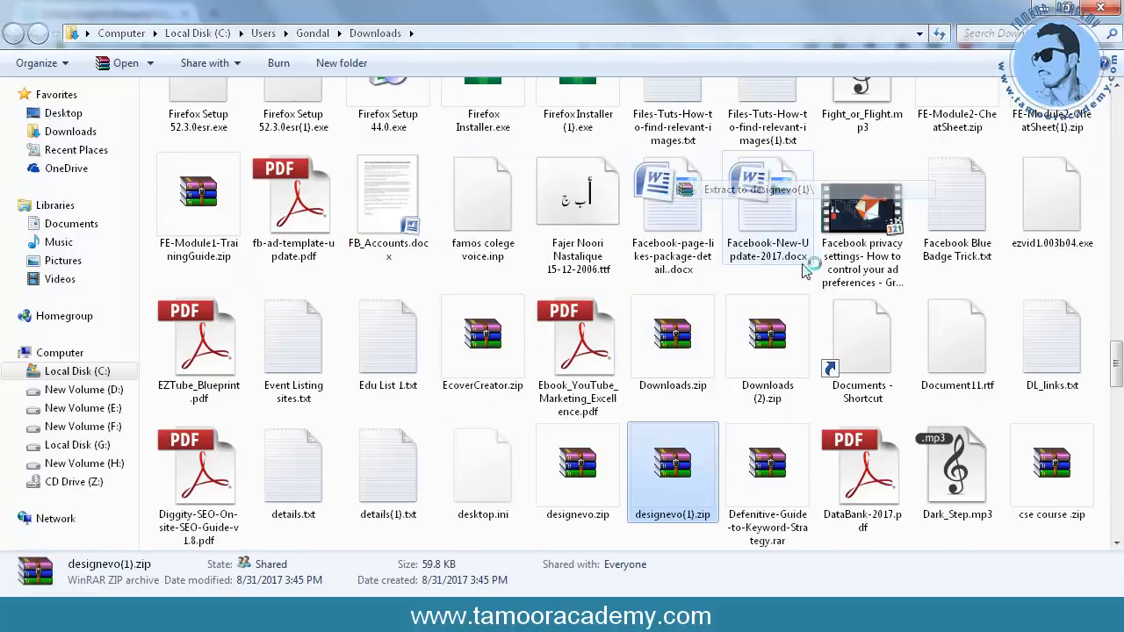
Open the extracted designevo(1) folder and view DesignEvo.jpg, DesignEvo.png and DesignEvo-Transparent.png in Windows Photo Viewer.
scroll(957, 360, "down", 10)
scroll(957, 360, "down", 3)
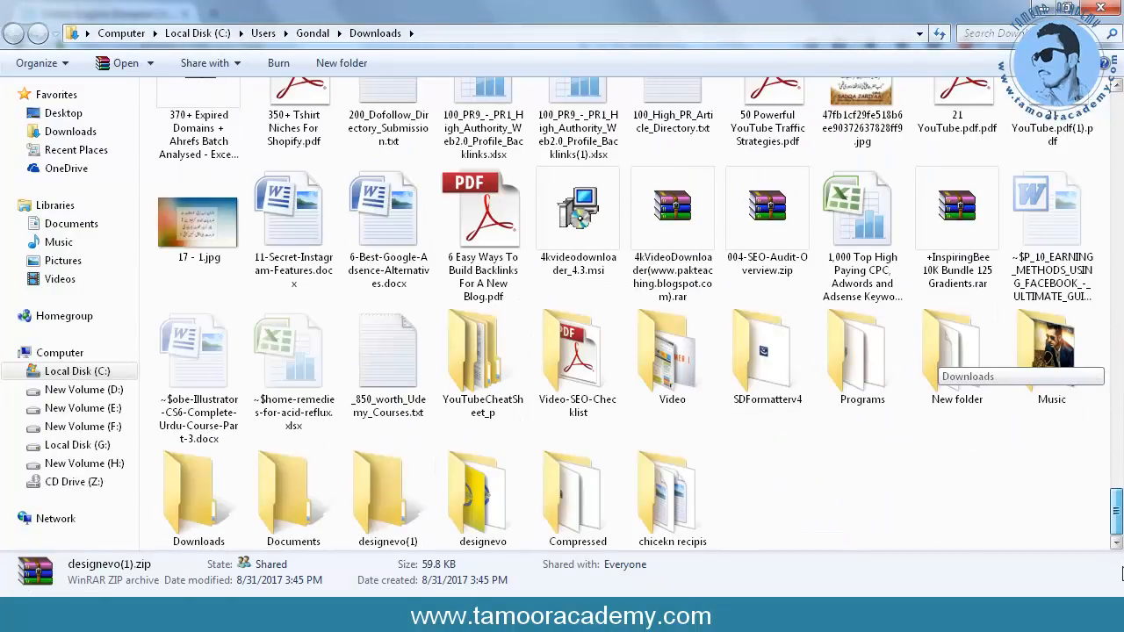
double_click(370, 478)
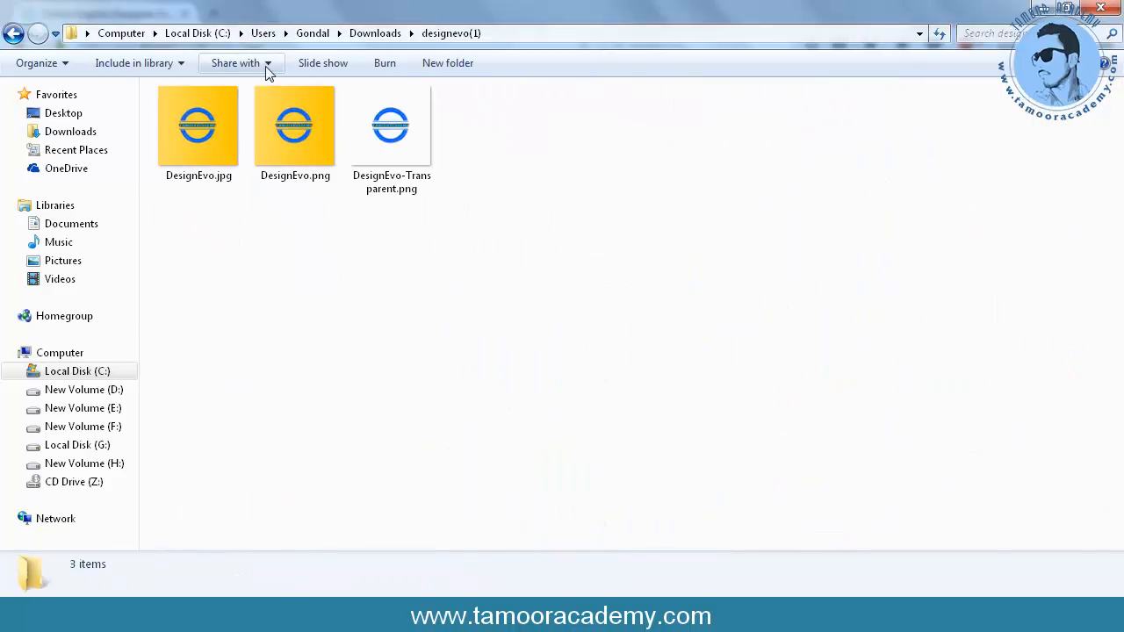
double_click(215, 118)
right_click(215, 105)
left_click(250, 112)
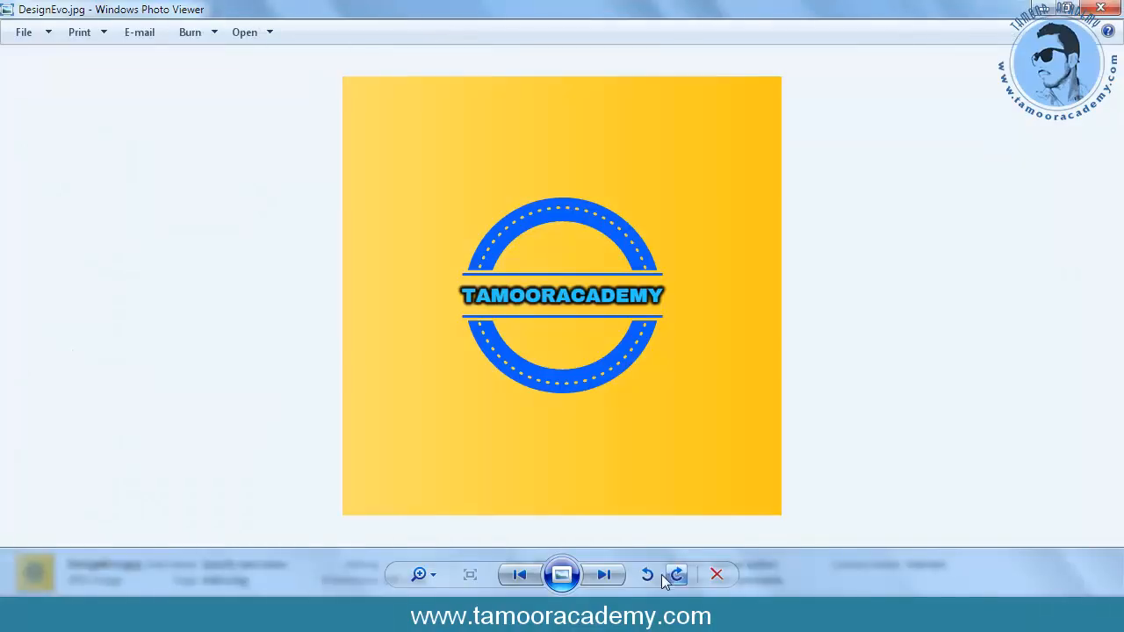
left_click(615, 576)
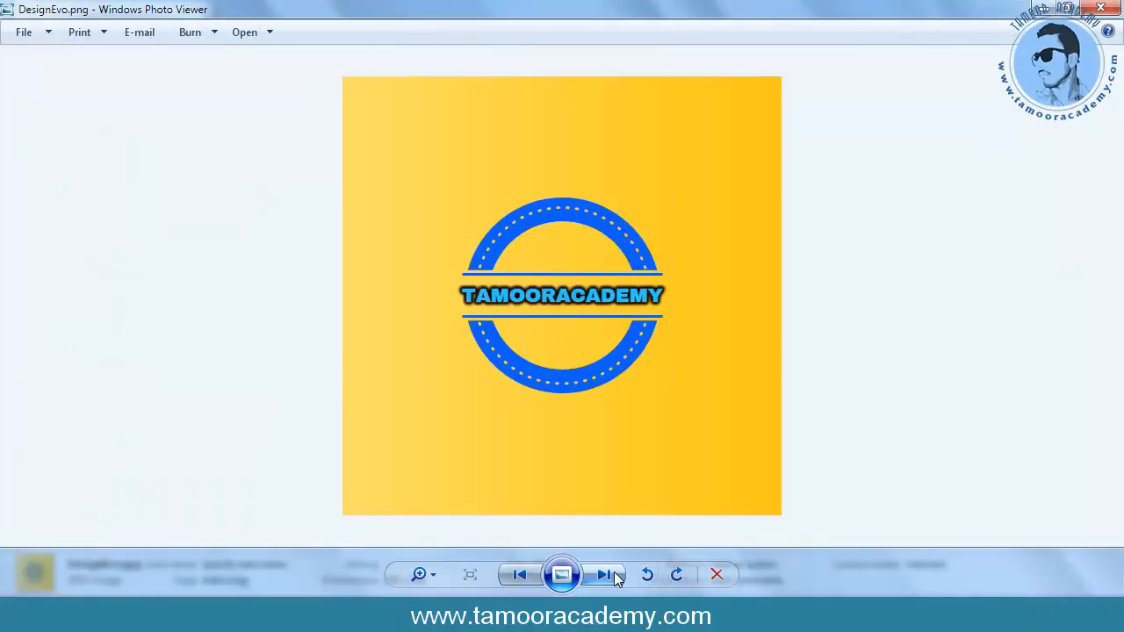
left_click(615, 575)
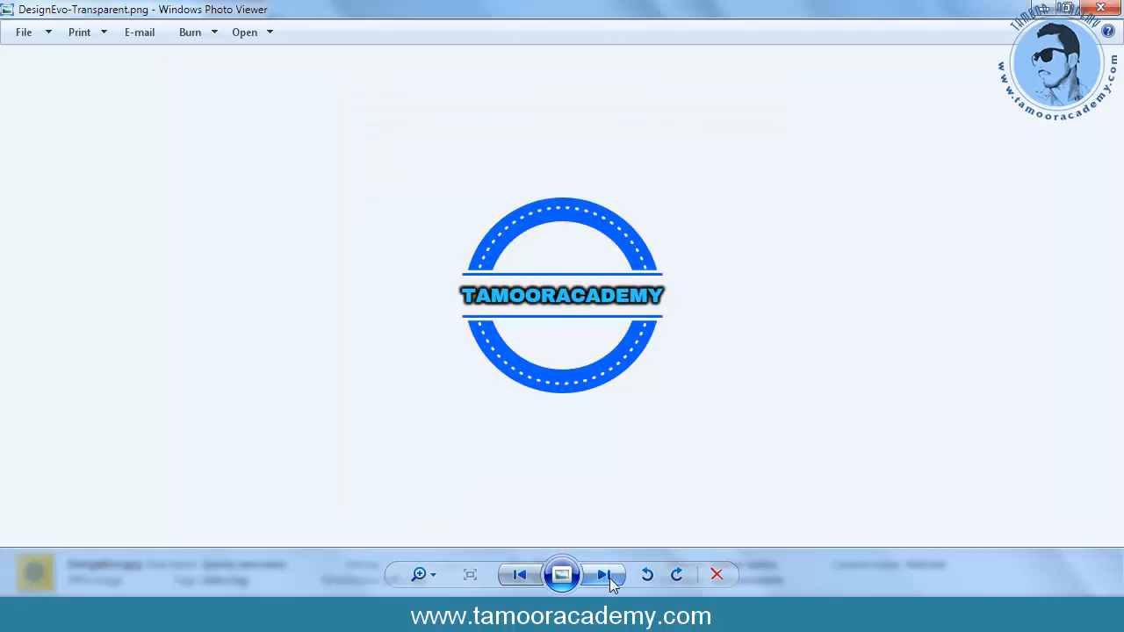
scroll(542, 268, "up", 3)
scroll(540, 271, "down", 3)
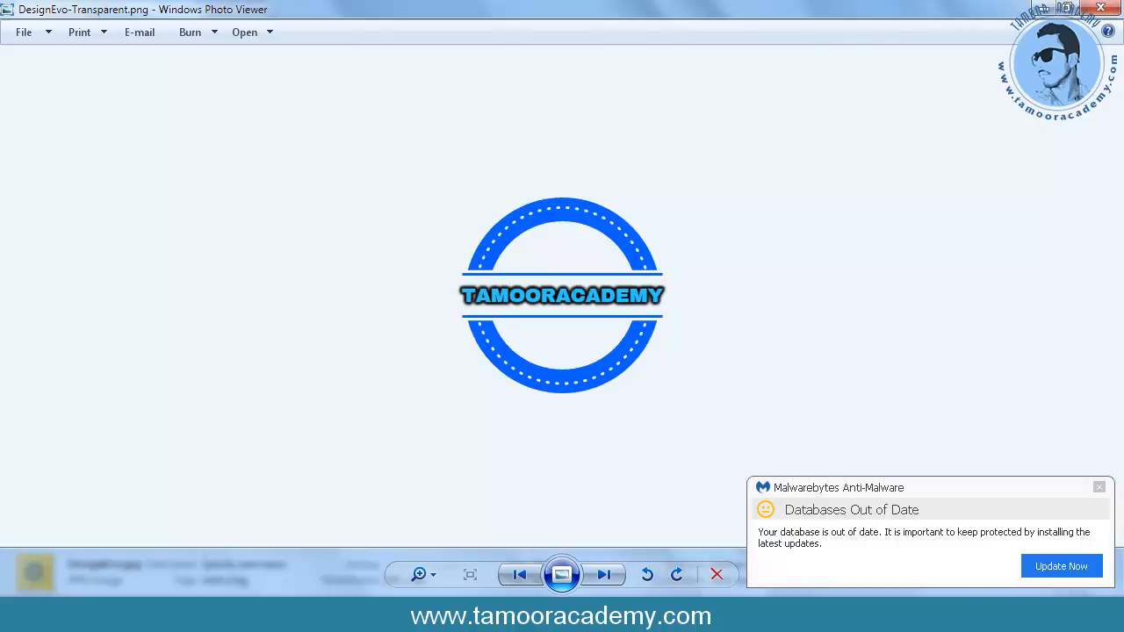
Dismiss the Malwarebytes notification, switch back to DesignEvo in Firefox and close the download confirmation.
left_click(1100, 489)
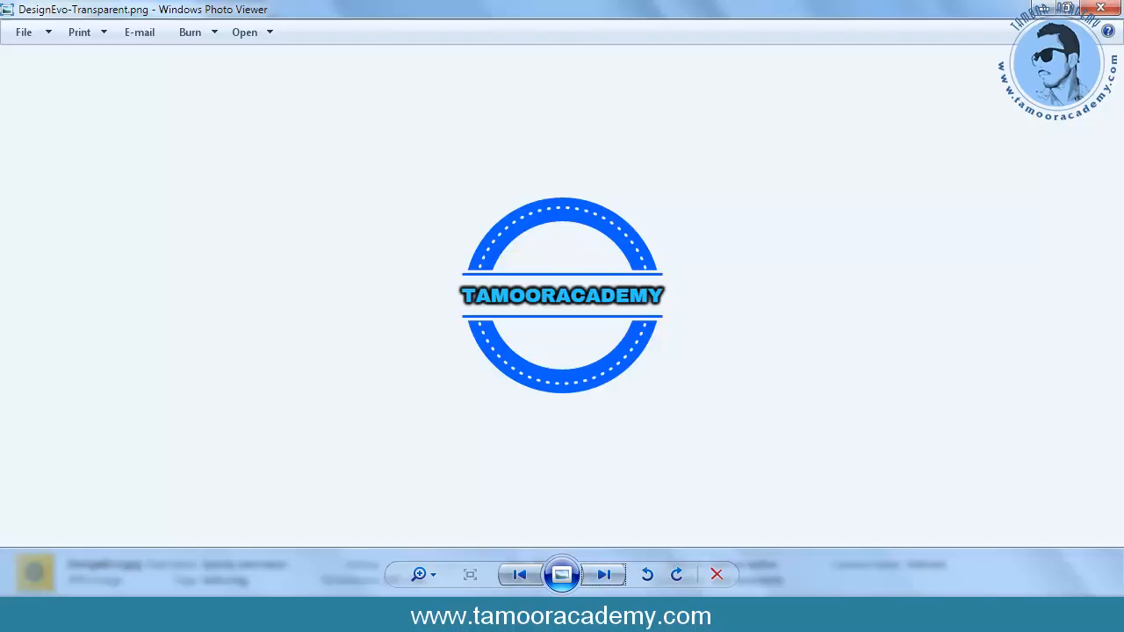
left_click(612, 615)
left_click(777, 214)
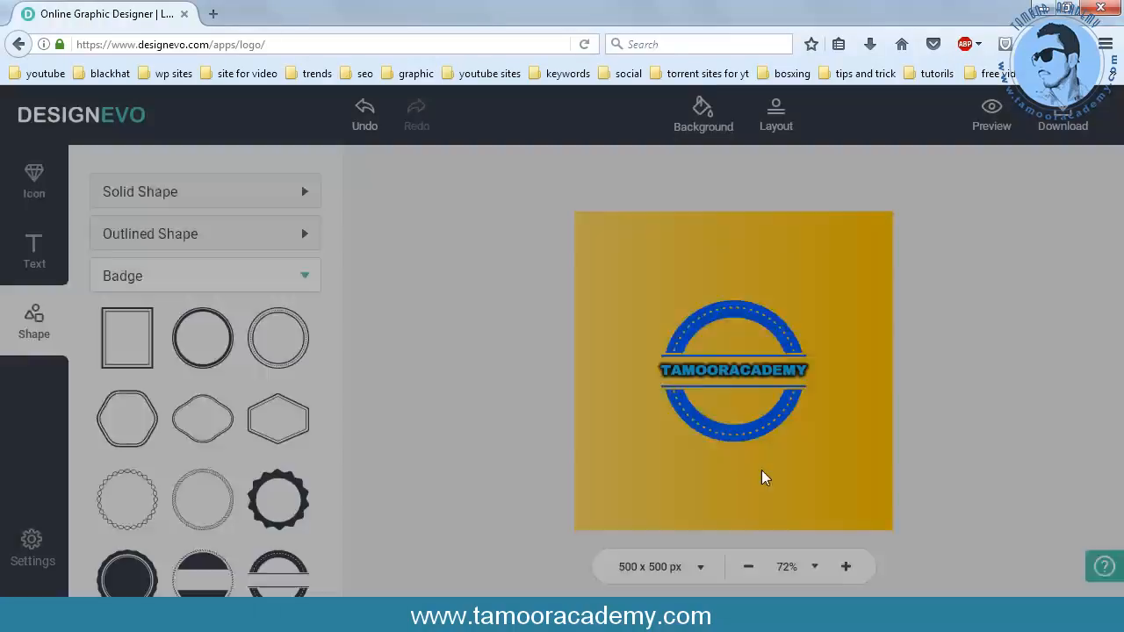
Enlarge the canvas view to 100% and 150% and examine the whole badge up close.
left_click(816, 569)
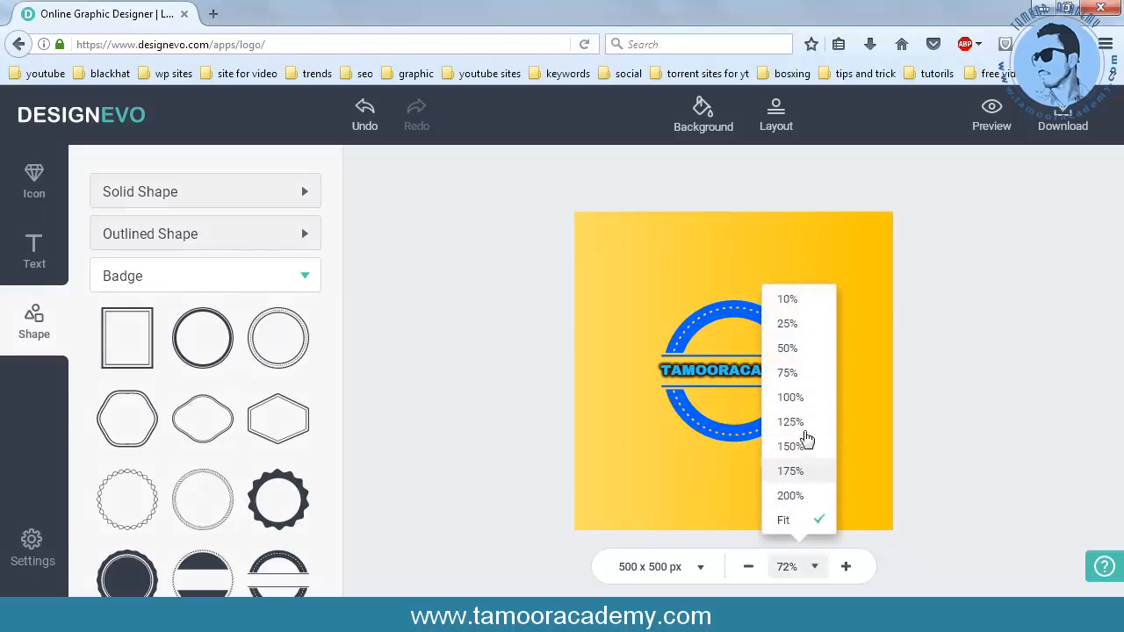
left_click(801, 400)
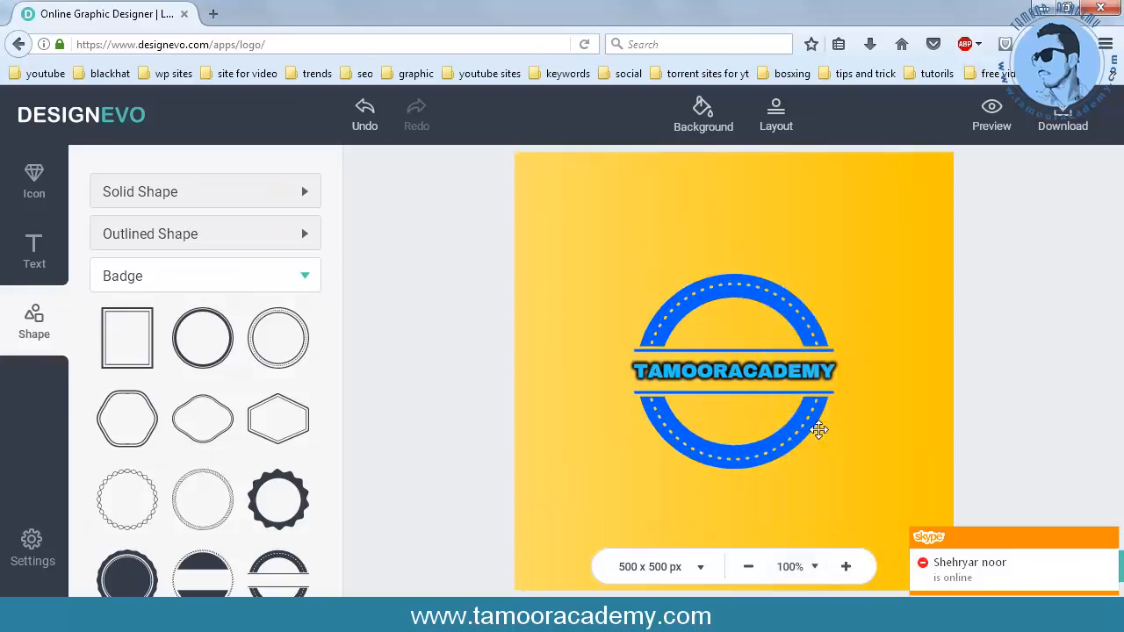
left_click(821, 567)
left_click(805, 447)
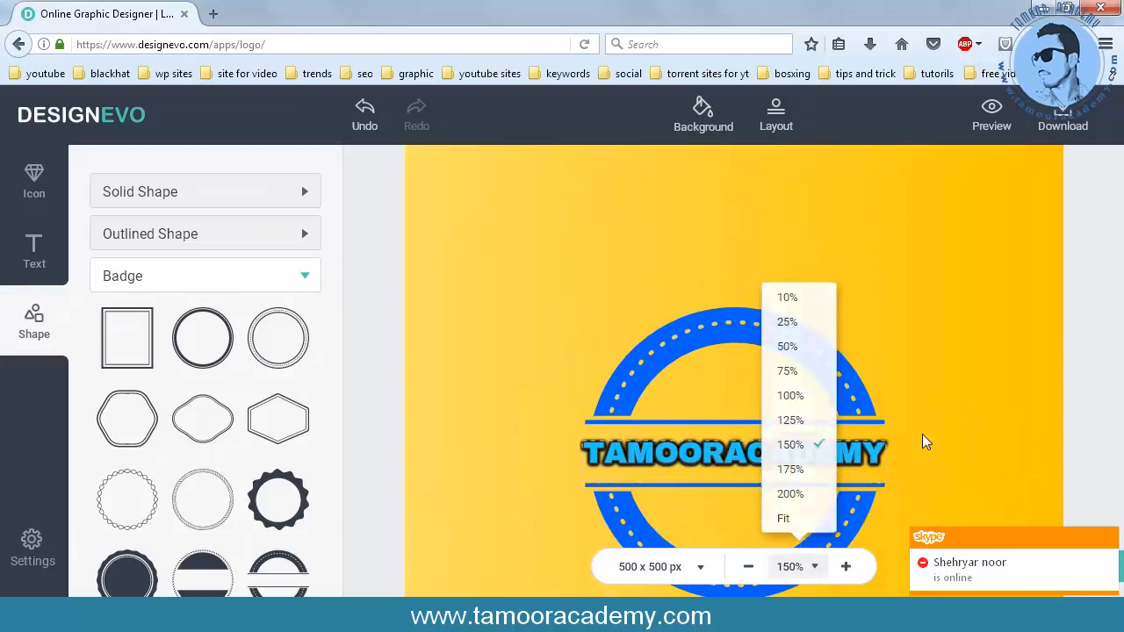
left_click_drag(915, 363, 918, 368)
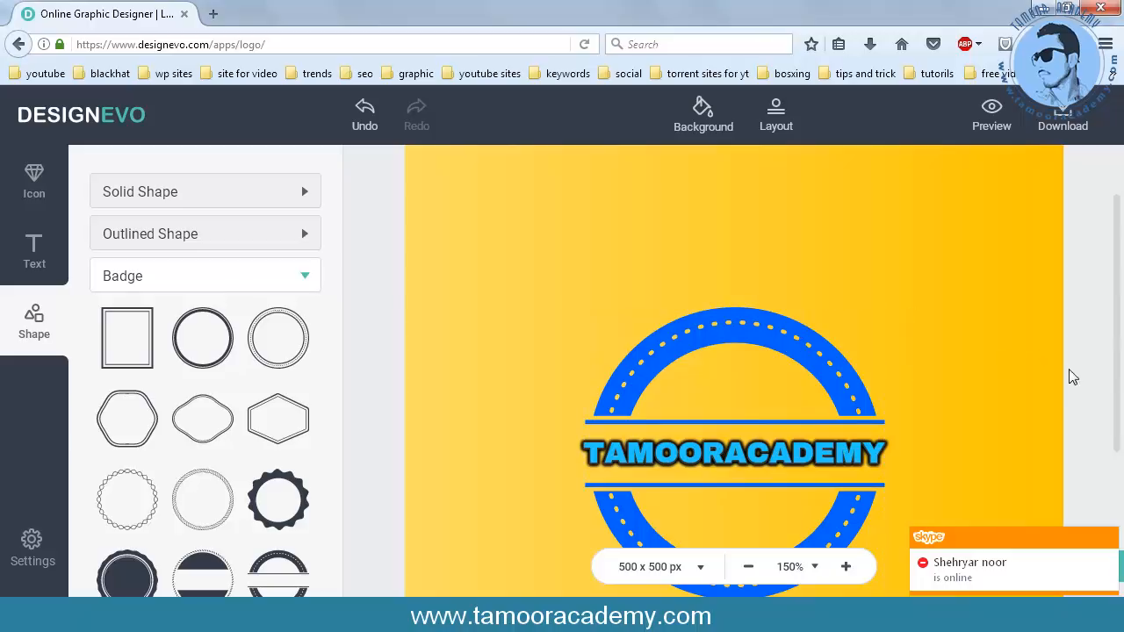
left_click_drag(1116, 399, 1108, 463)
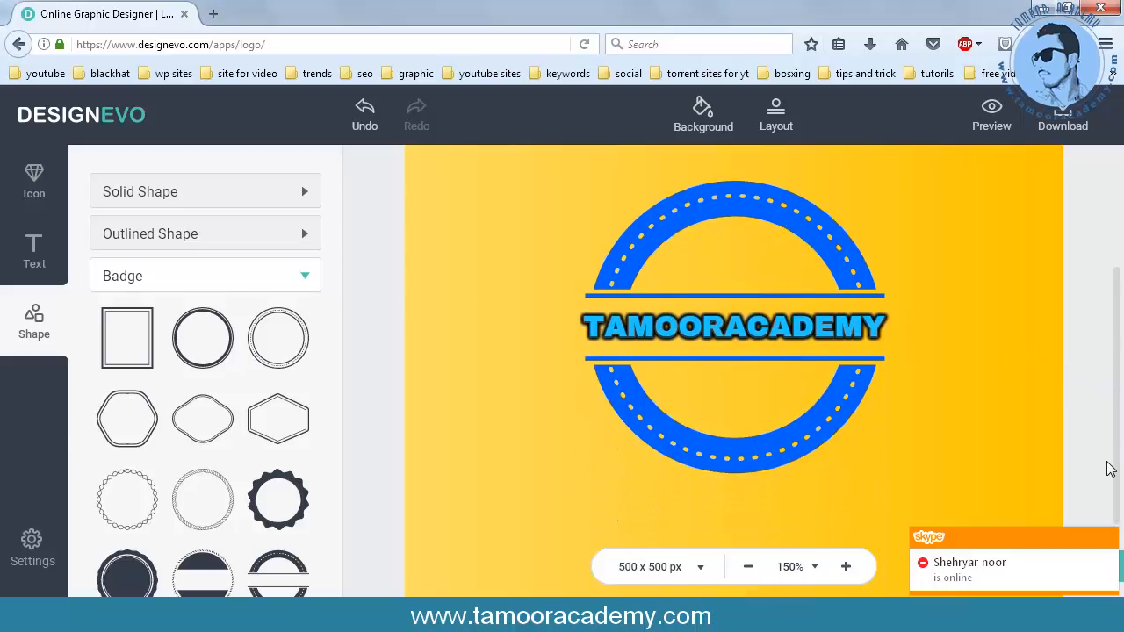
Open the canvas size settings to view the width and height options, and minimise the browser window.
left_click(703, 569)
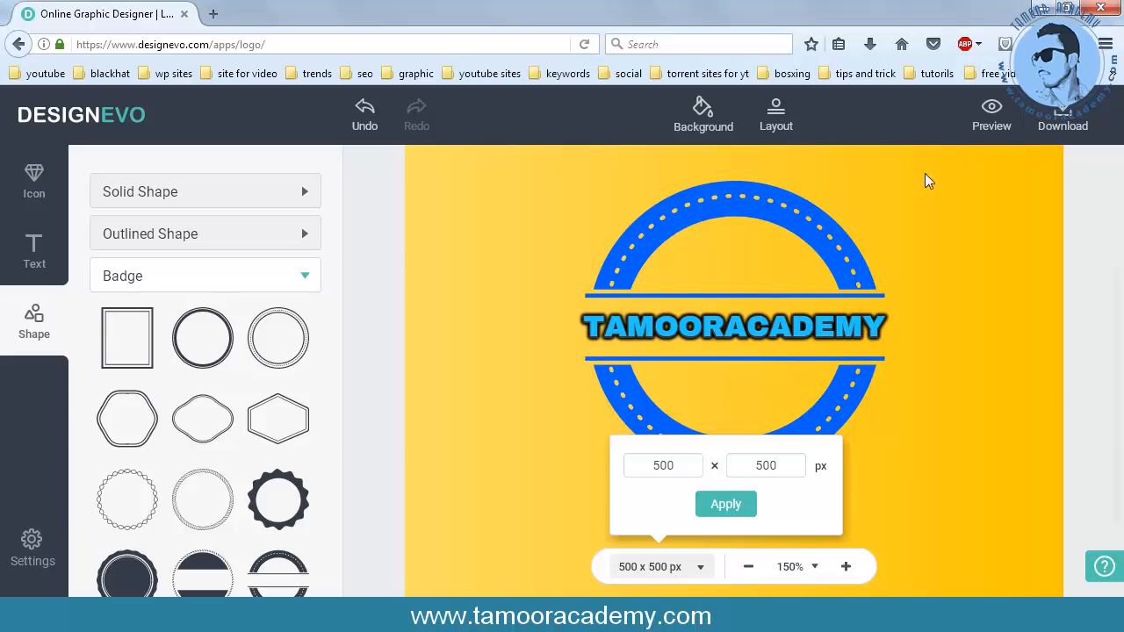
left_click(1051, 9)
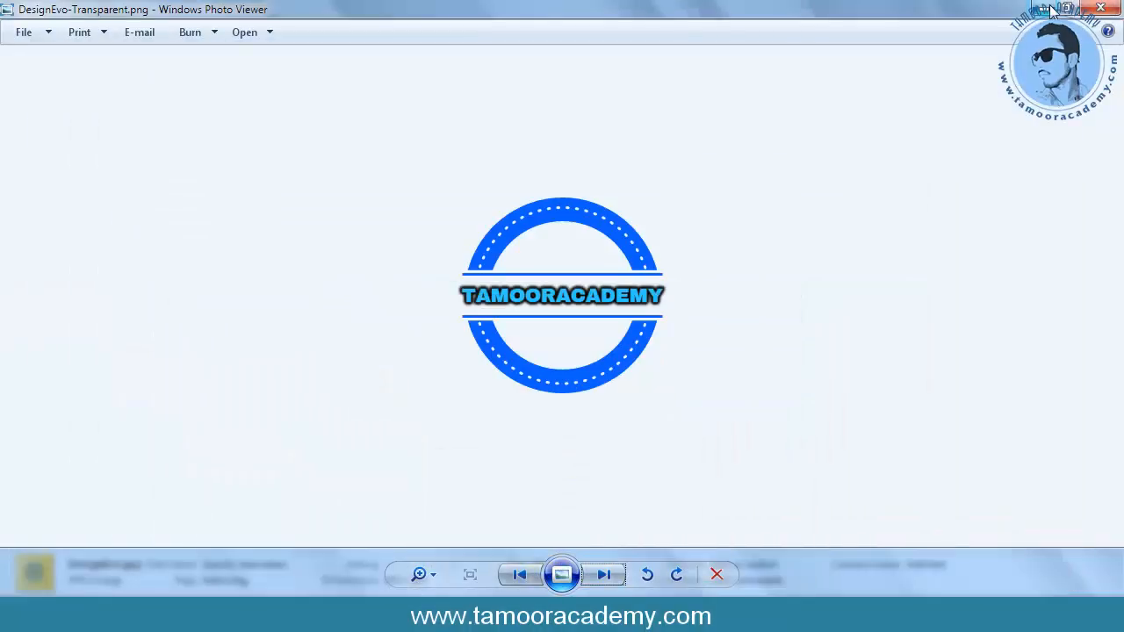